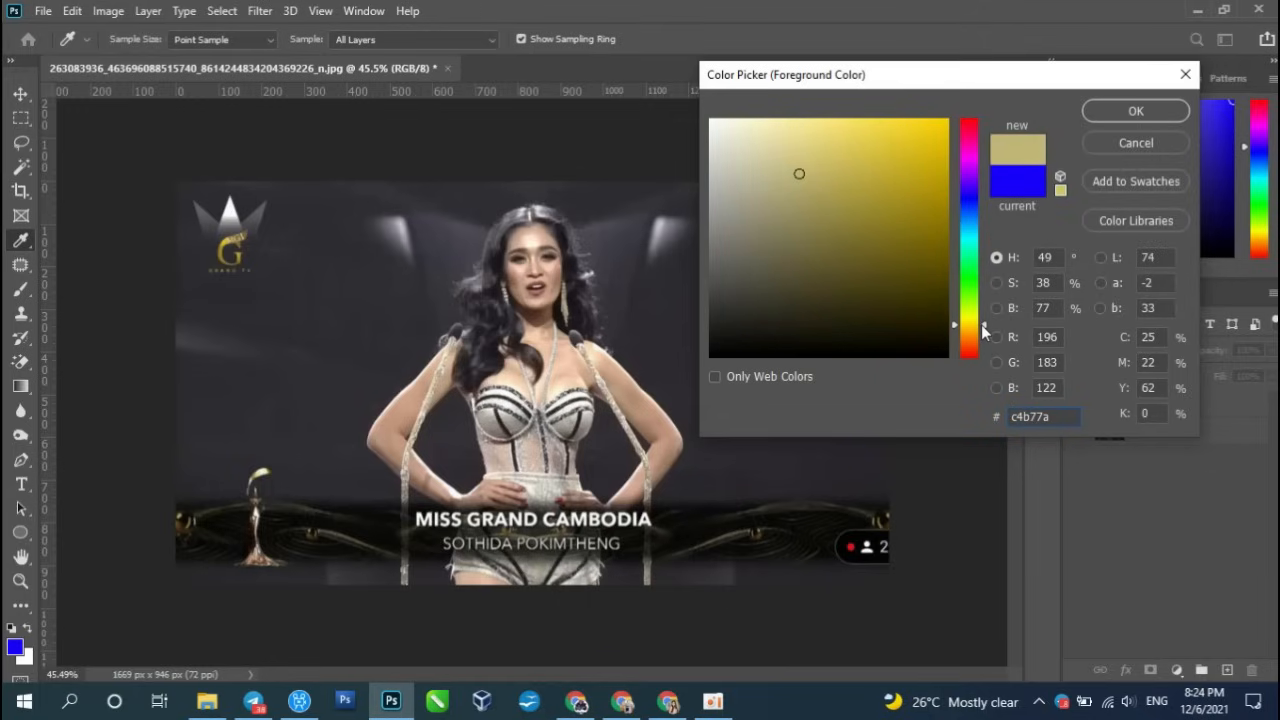
# - Set the foreground color to bright yellow (#fcd000) and fill the empty Layer 1 with it using the Paint Bucket
pyautogui.click(948, 122)
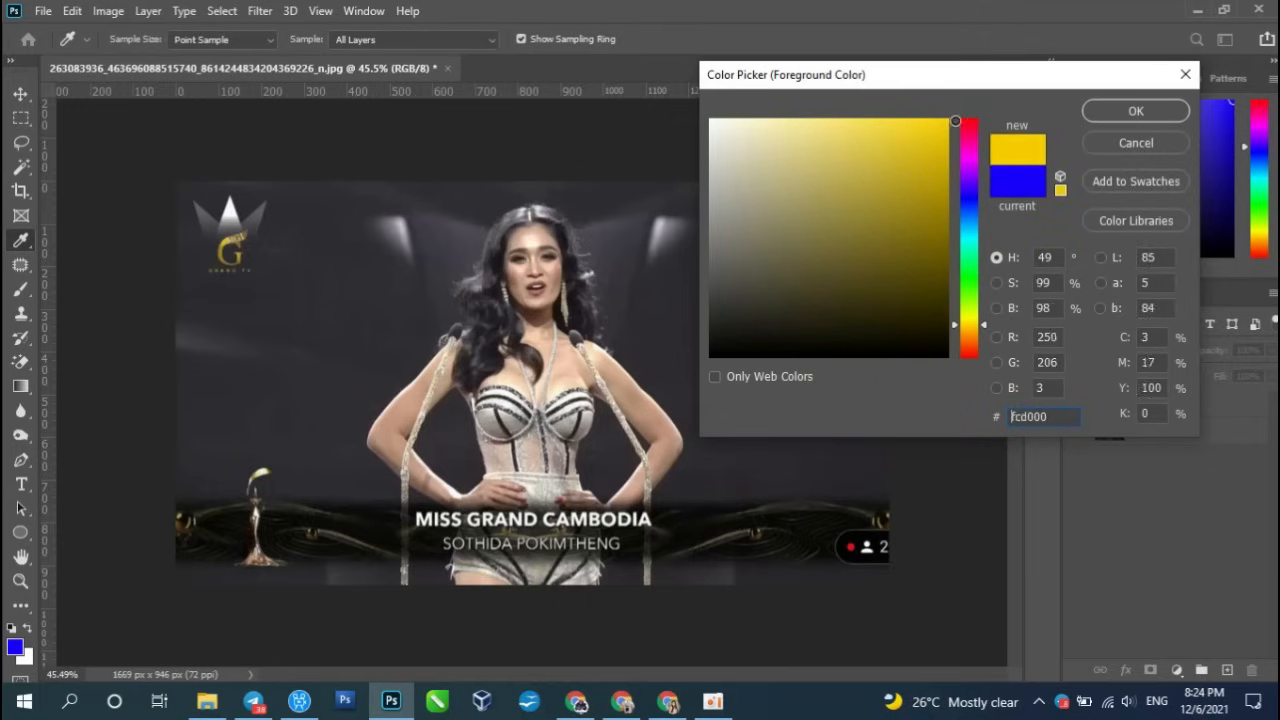
pyautogui.click(1138, 111)
pyautogui.click(1203, 414)
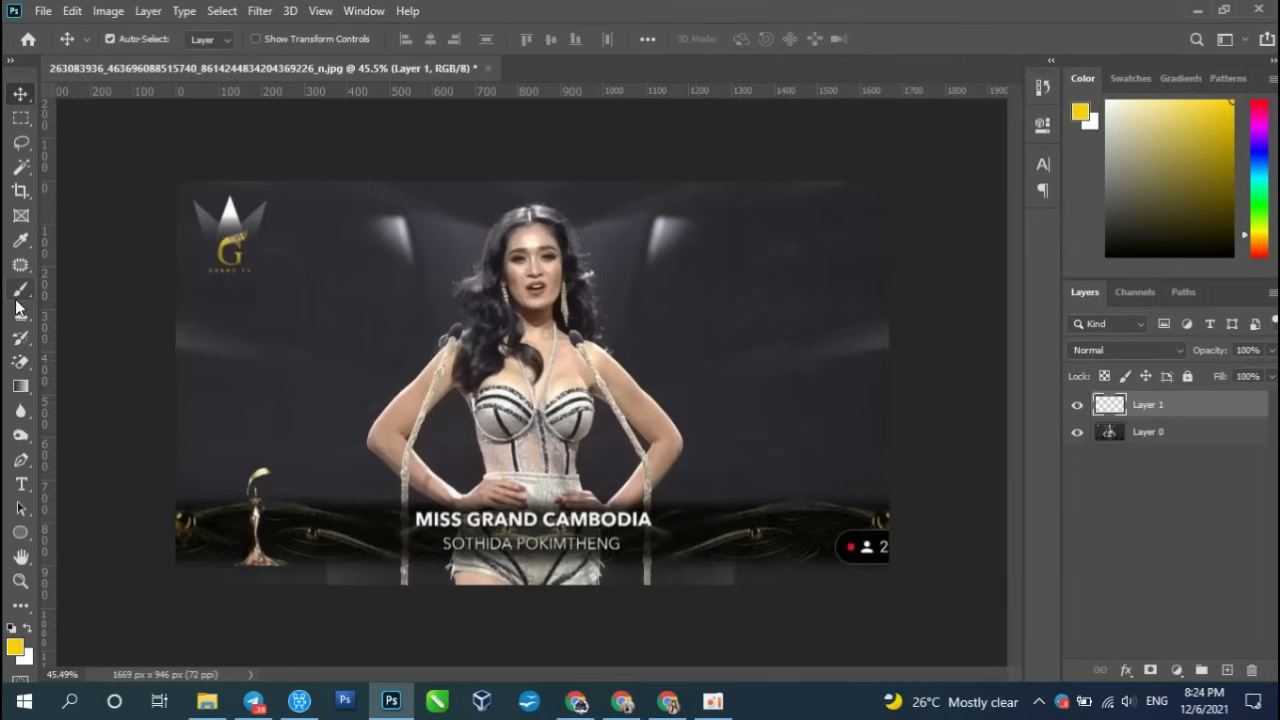
pyautogui.click(20, 386)
pyautogui.click(95, 405)
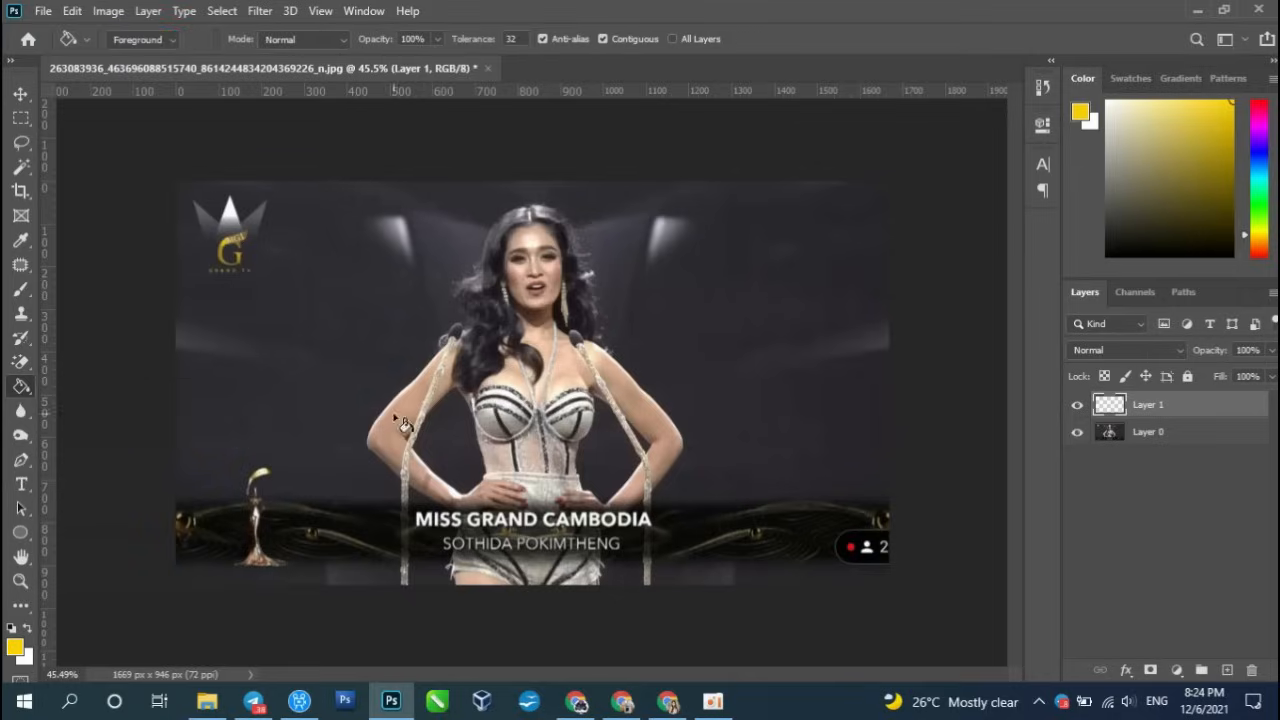
pyautogui.click(752, 371)
pyautogui.scroll(-2, 760, 375)
pyautogui.scroll(1, 760, 375)
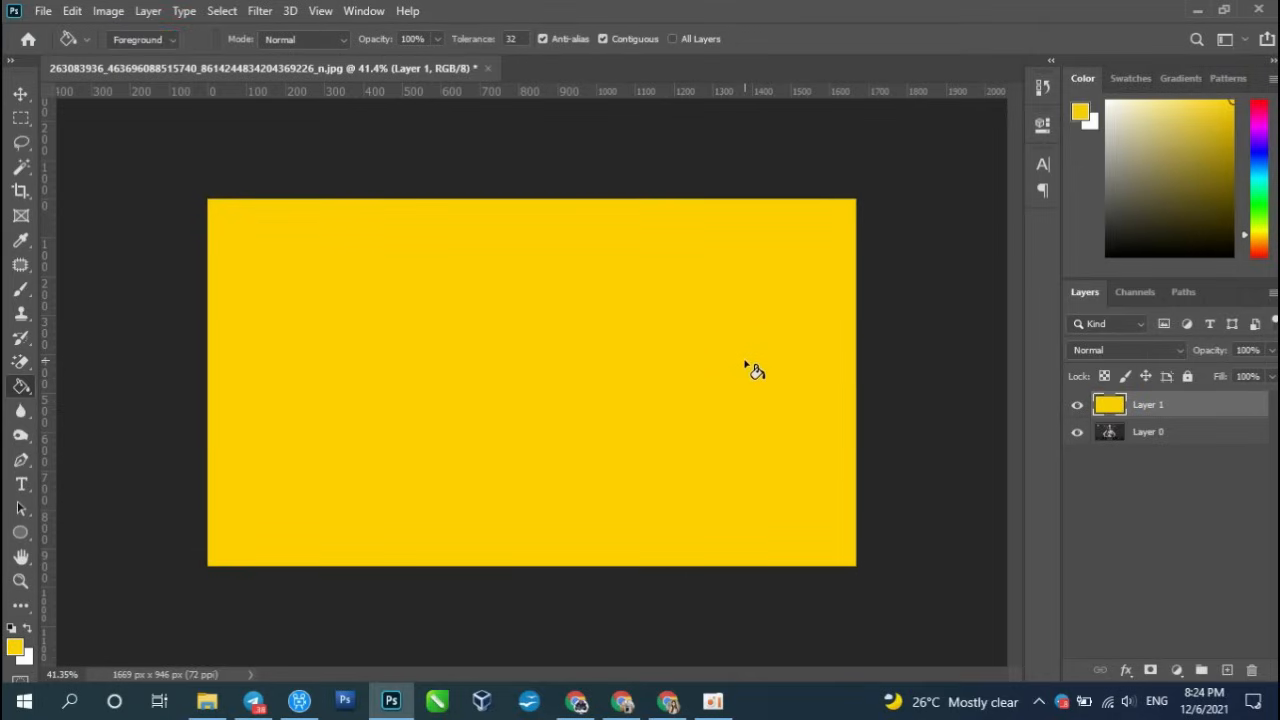
pyautogui.press('v')
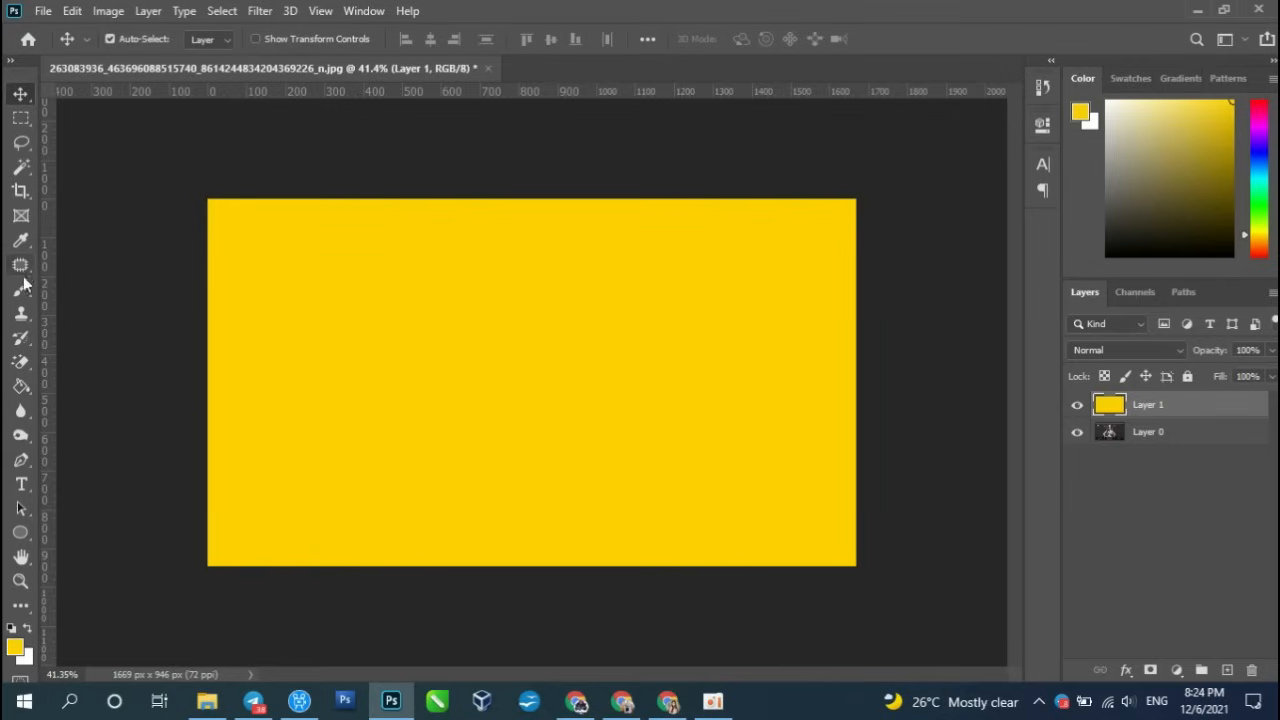
# - Draw a tall rectangle shape about 281 px wide and 694 px high, slightly left of the canvas center
pyautogui.moveTo(26, 528); pyautogui.dragTo(49, 533)
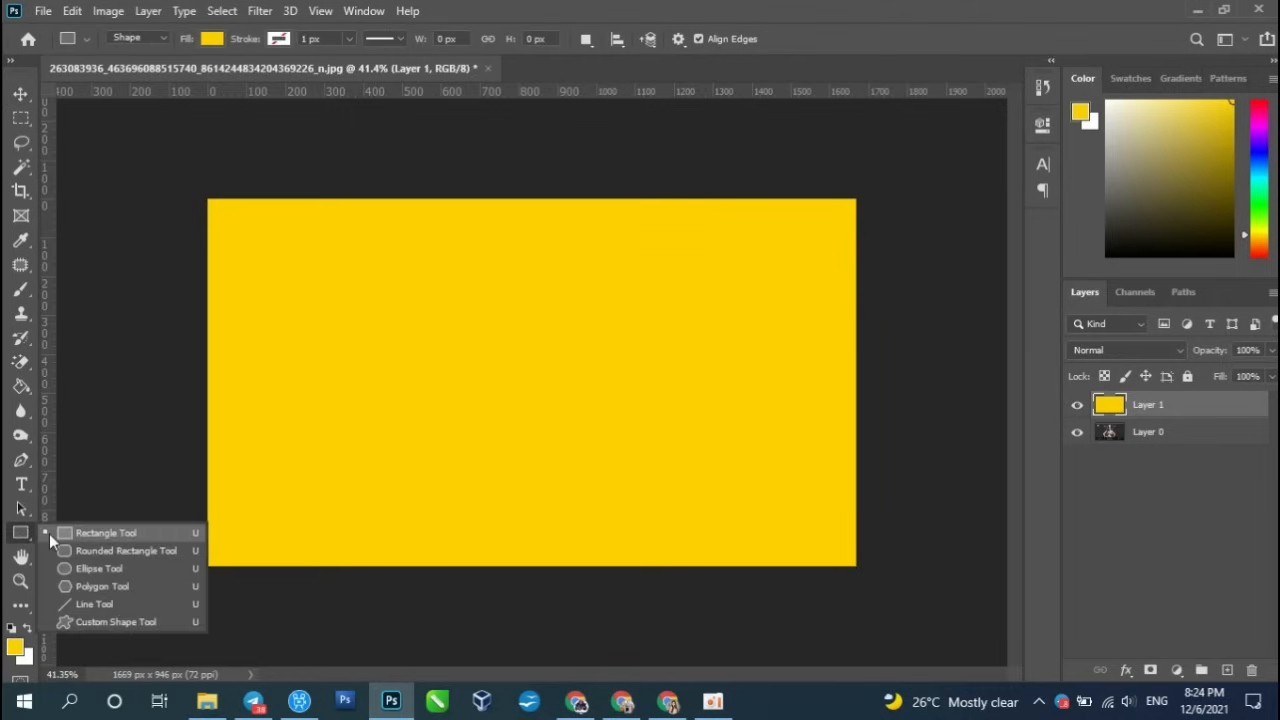
pyautogui.click(121, 534)
pyautogui.moveTo(416, 262); pyautogui.dragTo(526, 532)
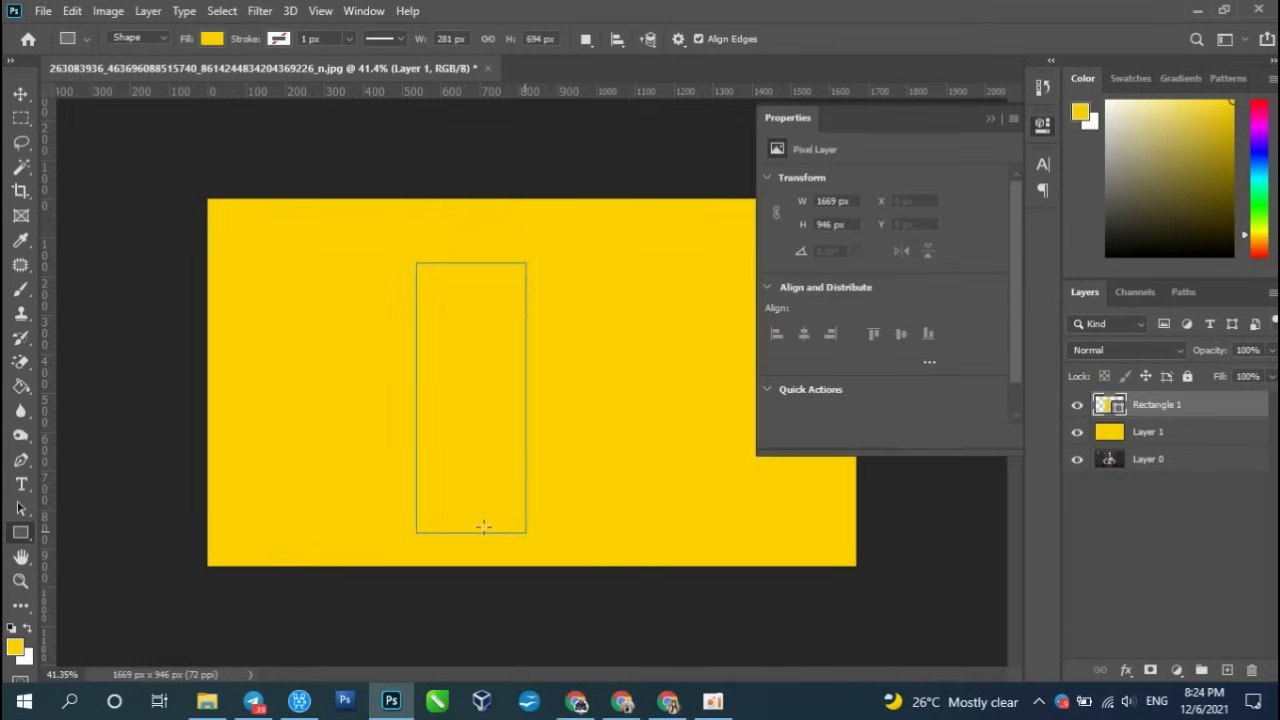
pyautogui.press('v')
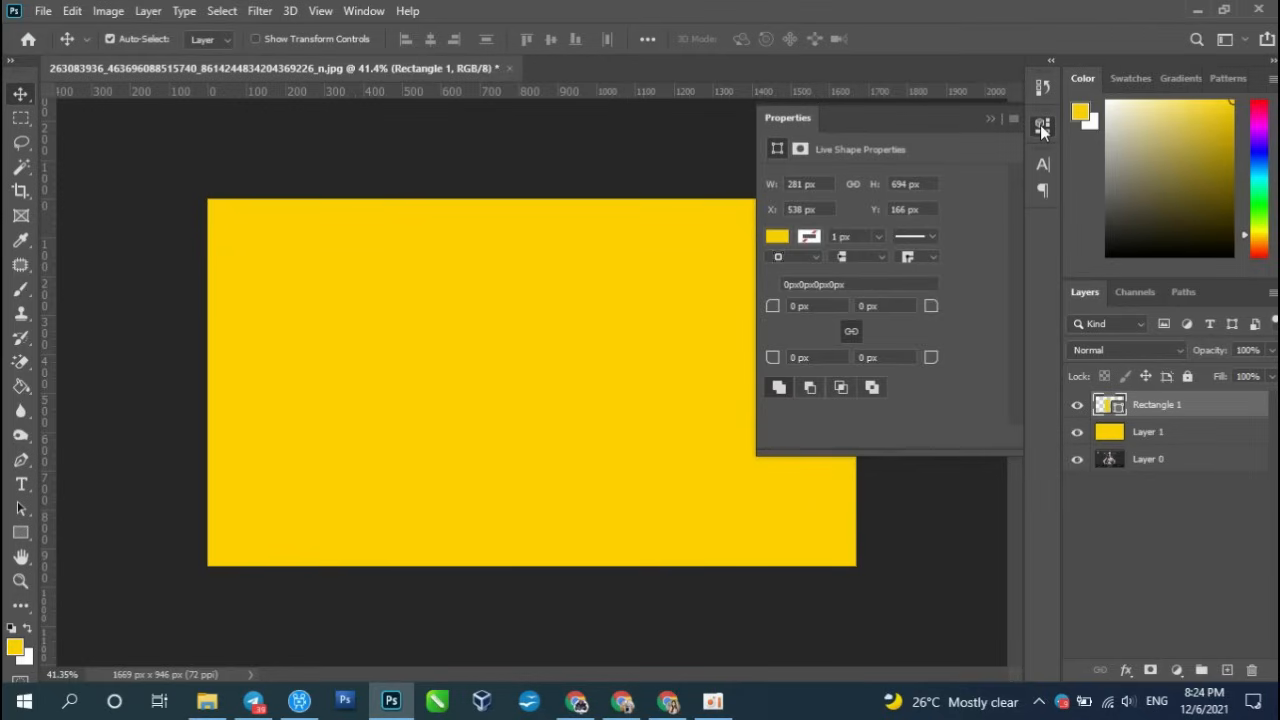
# - Change the rectangle shape's fill color to red
pyautogui.click(1042, 127)
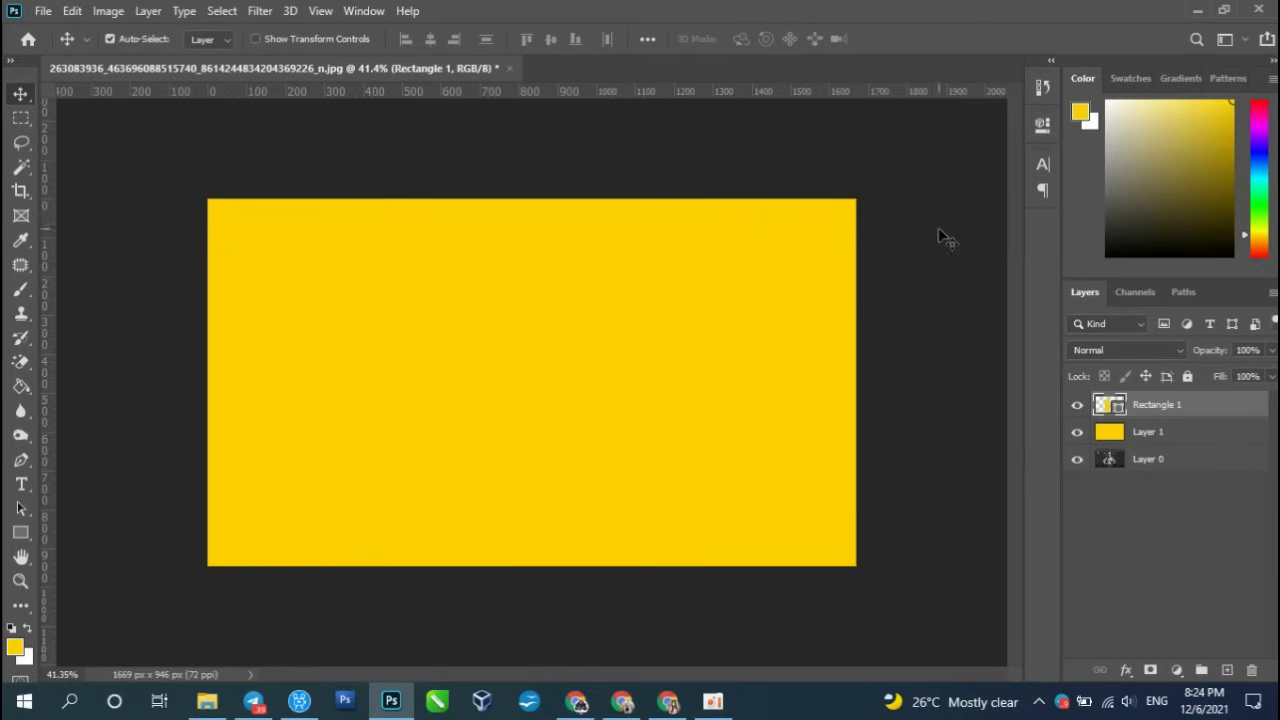
pyautogui.click(1042, 127)
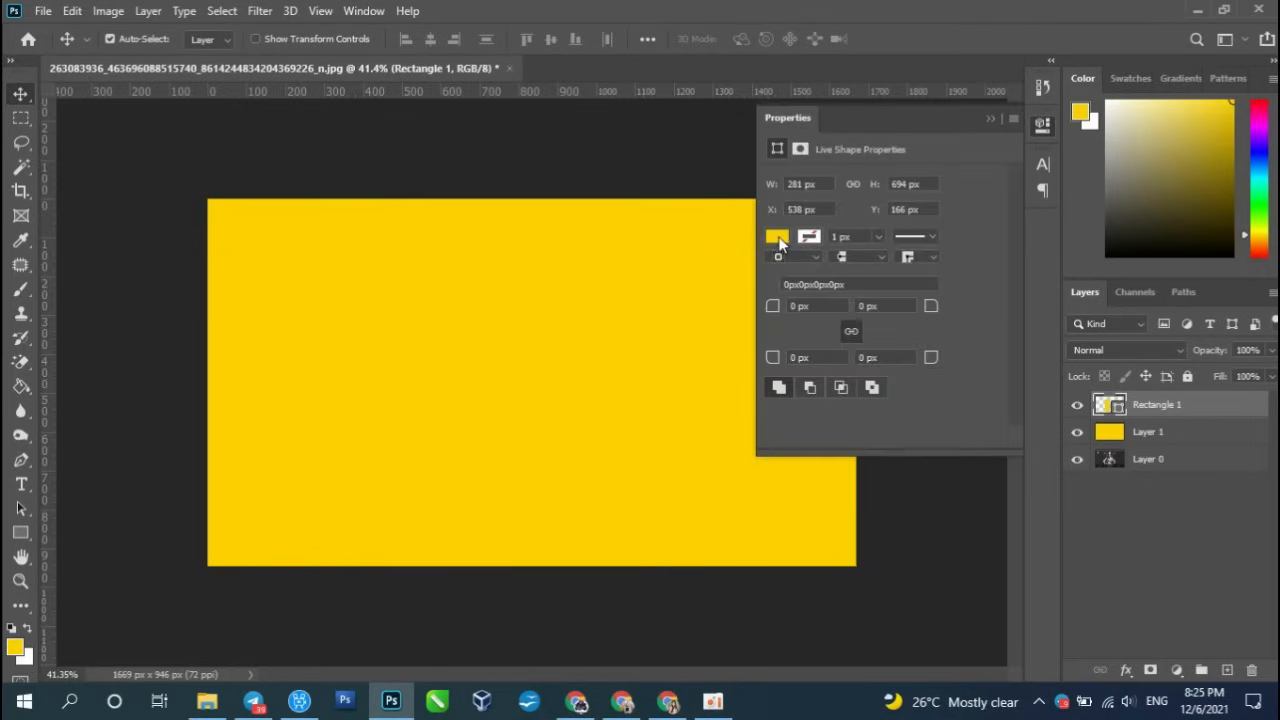
pyautogui.click(778, 238)
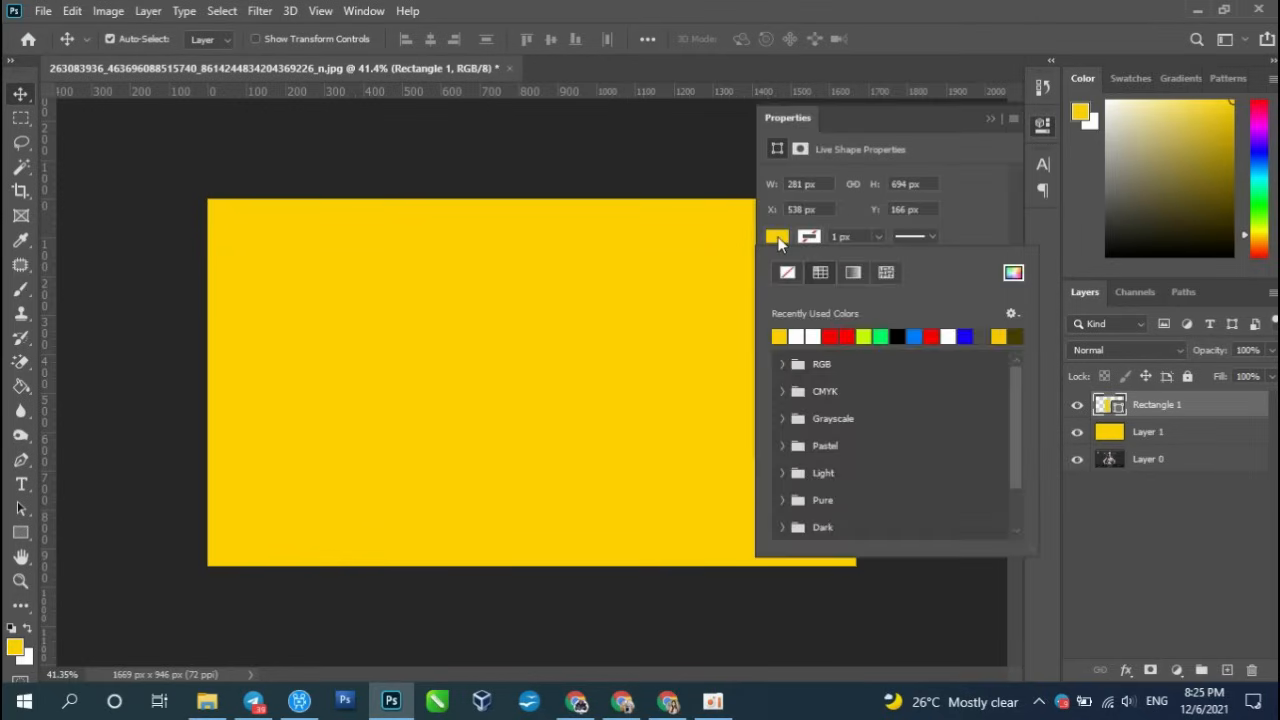
pyautogui.click(849, 334)
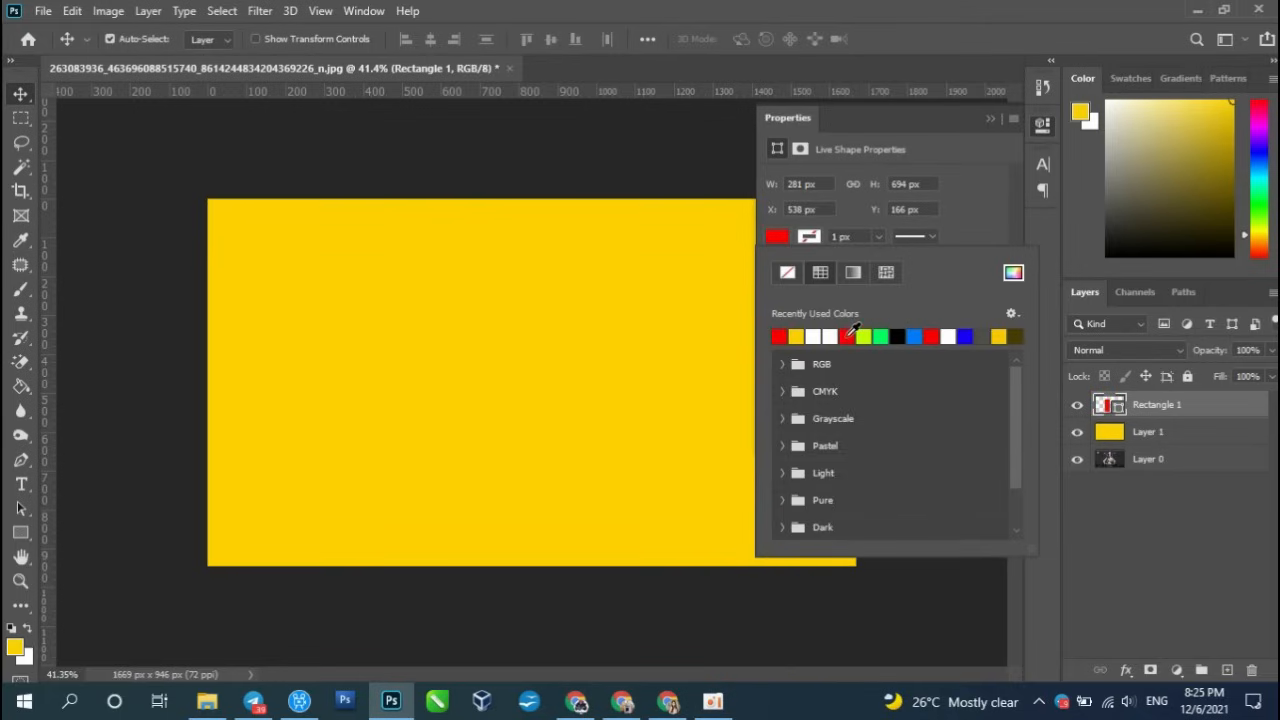
# - Give the red rectangle a solid white stroke
pyautogui.click(868, 237)
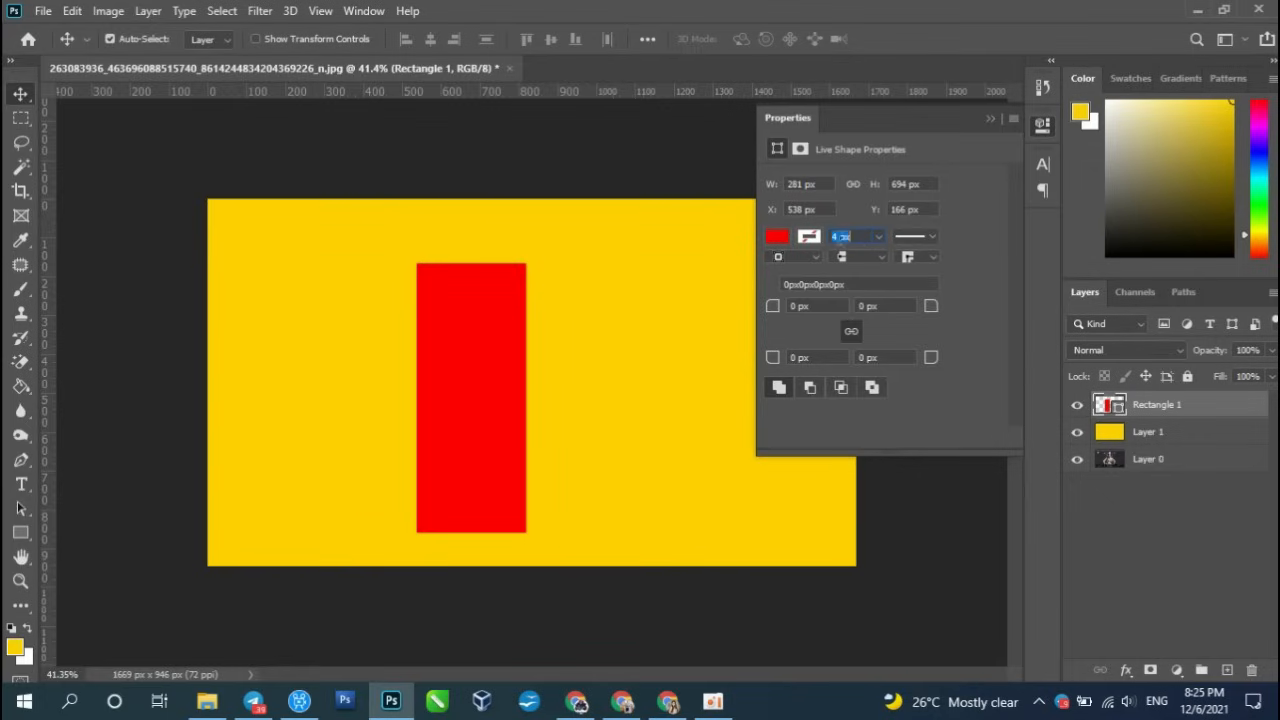
pyautogui.click(809, 236)
pyautogui.click(822, 273)
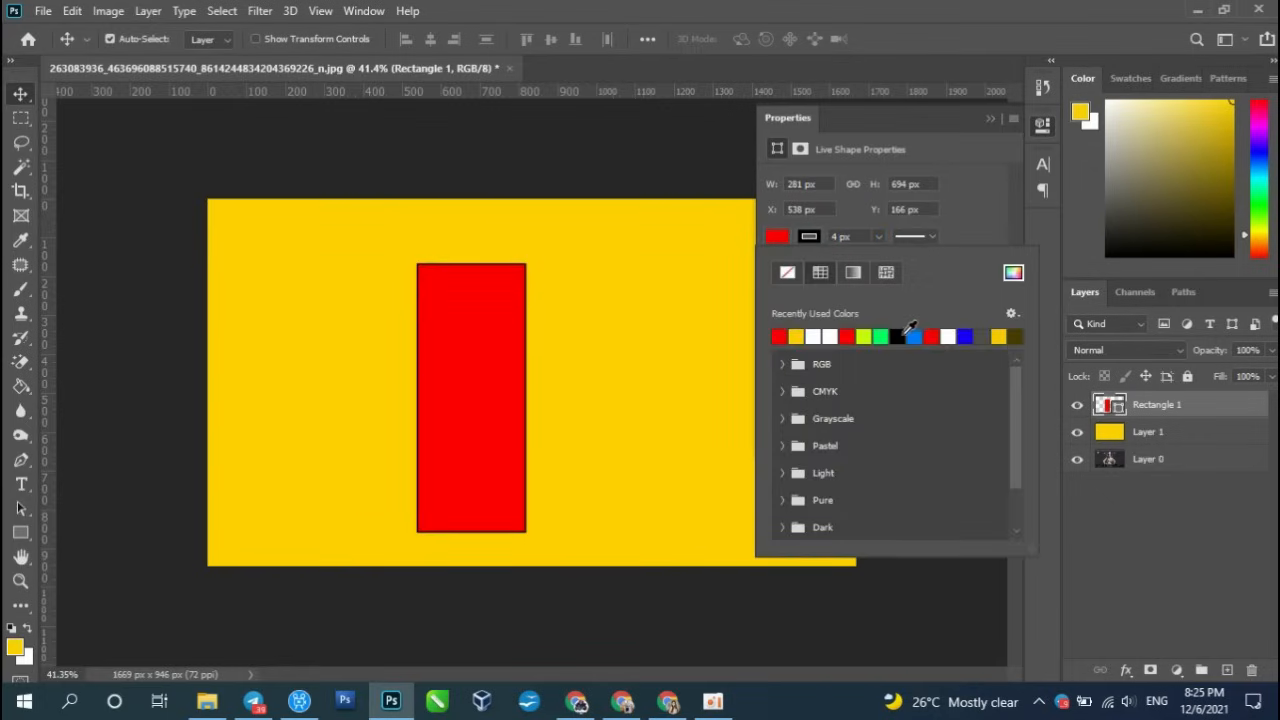
pyautogui.click(836, 334)
# - Set the rectangle's stroke width to 13 px and put the shape properties away
pyautogui.click(858, 236)
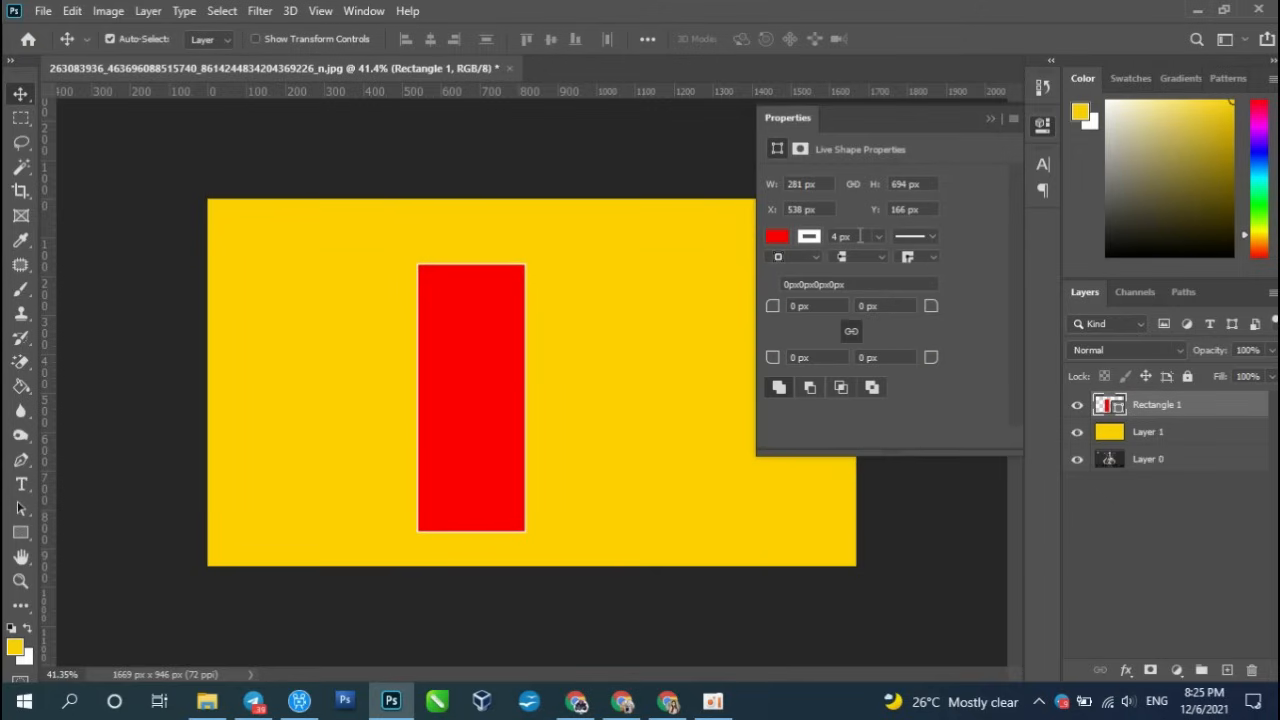
pyautogui.press('Up')
pyautogui.press('Up')
pyautogui.press('Up')
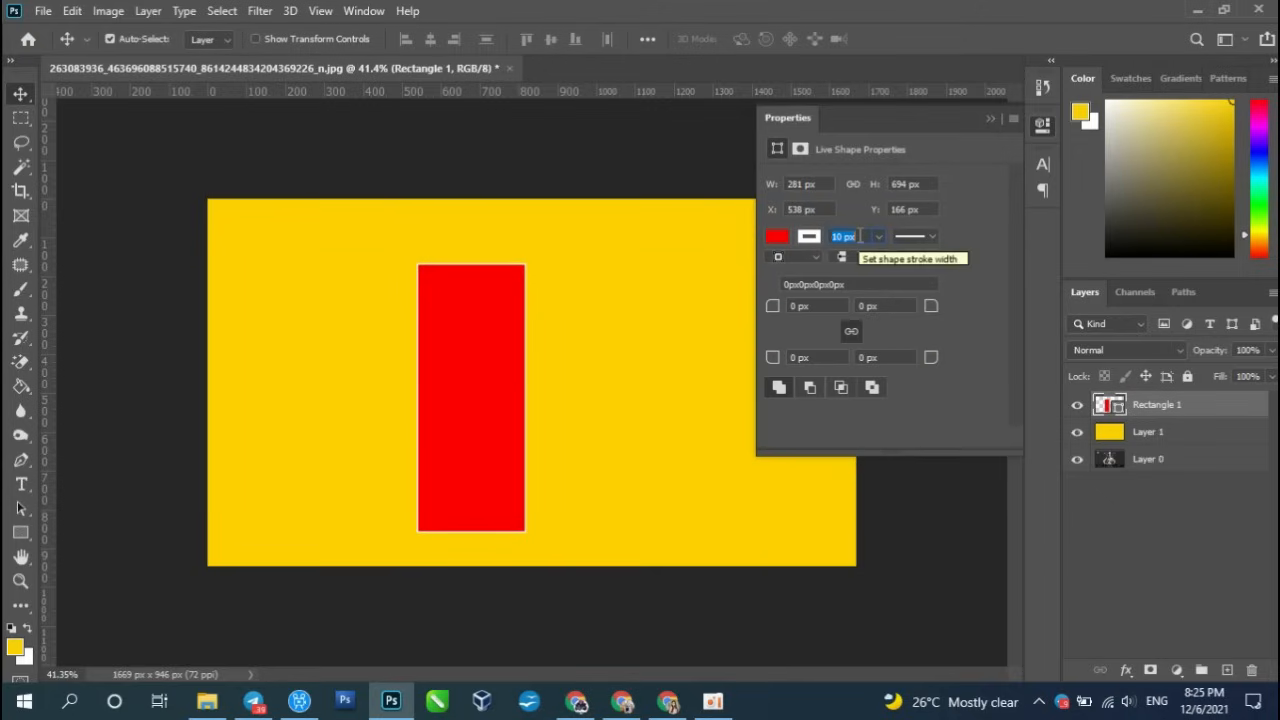
pyautogui.press('Return')
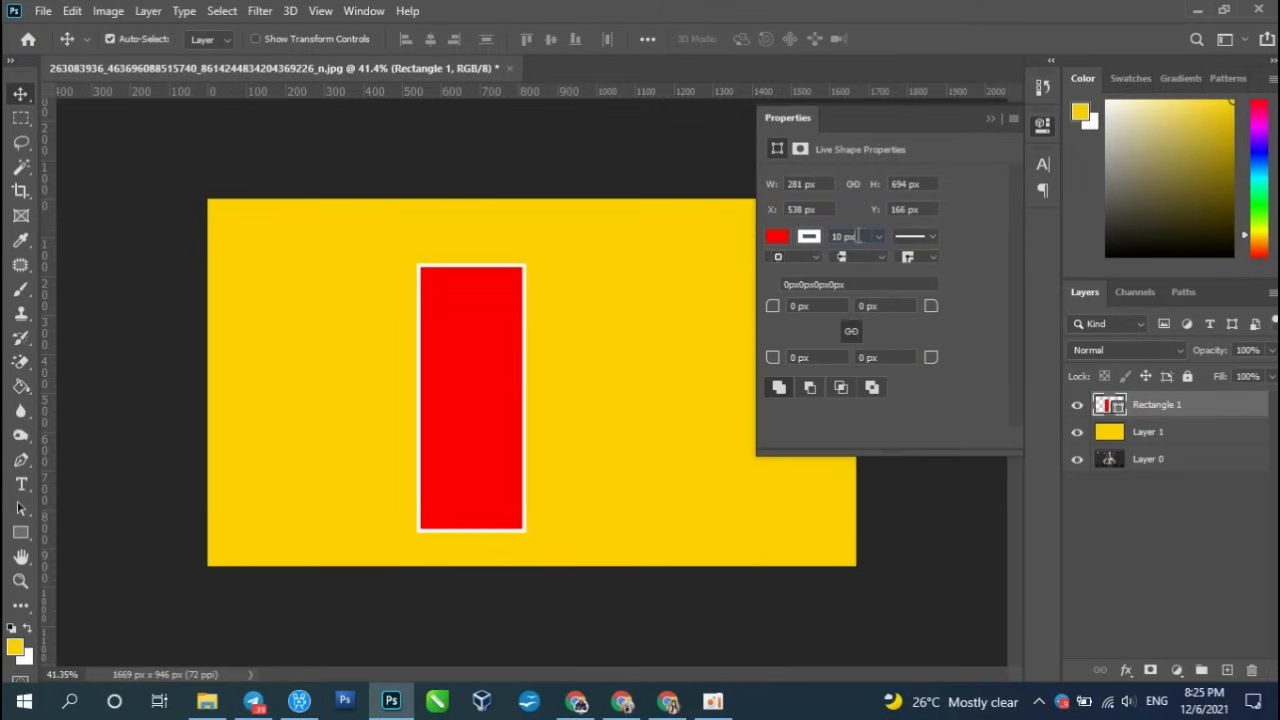
pyautogui.click(860, 236)
pyautogui.press('Return')
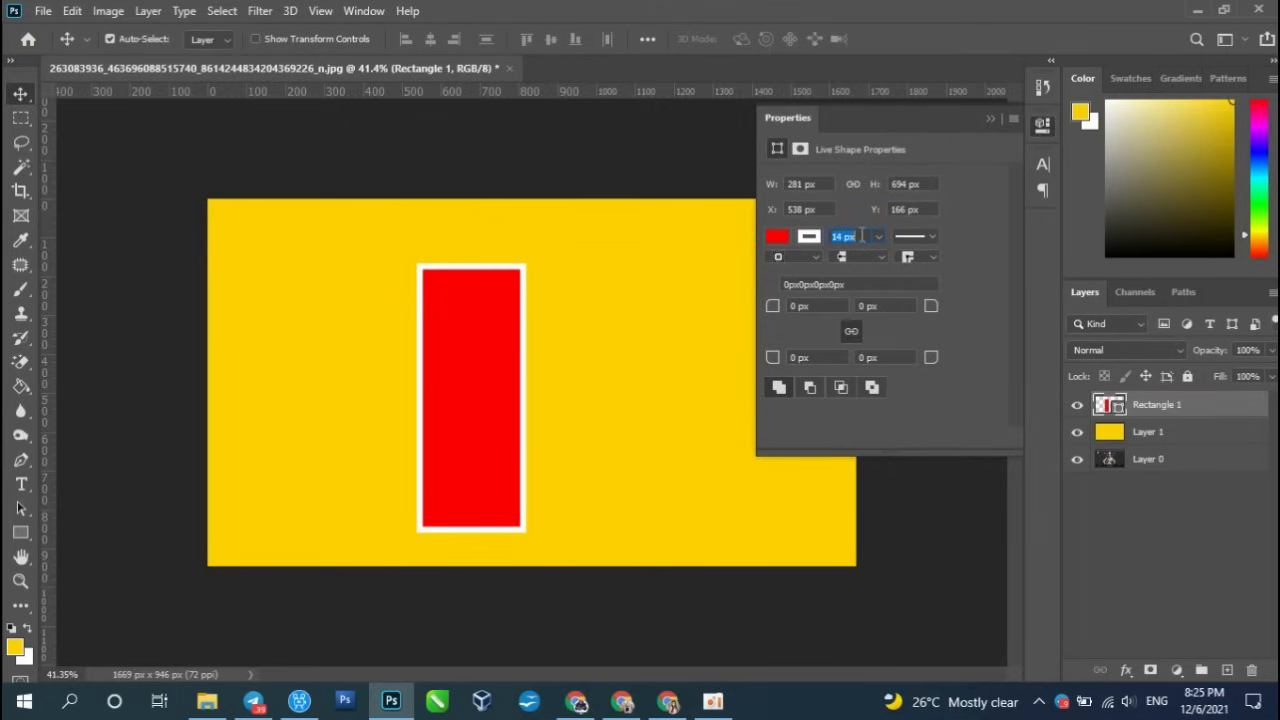
pyautogui.press('Return')
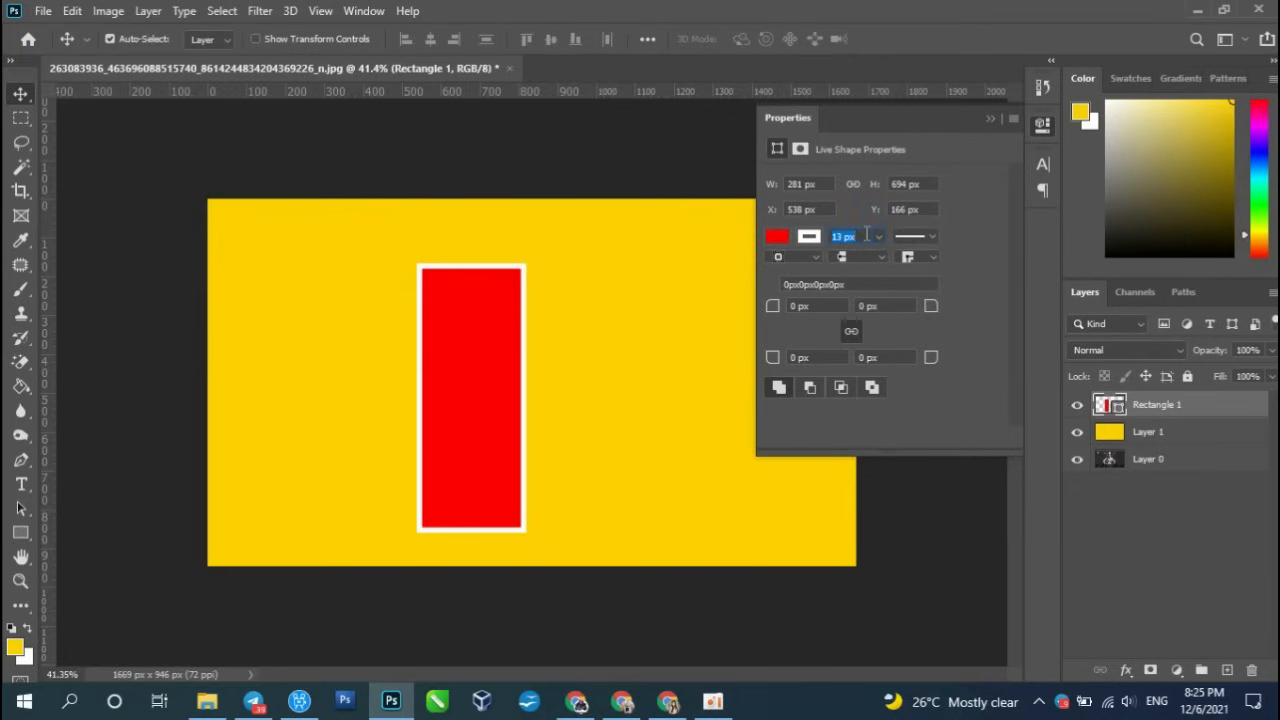
pyautogui.press('Return')
pyautogui.click(1046, 127)
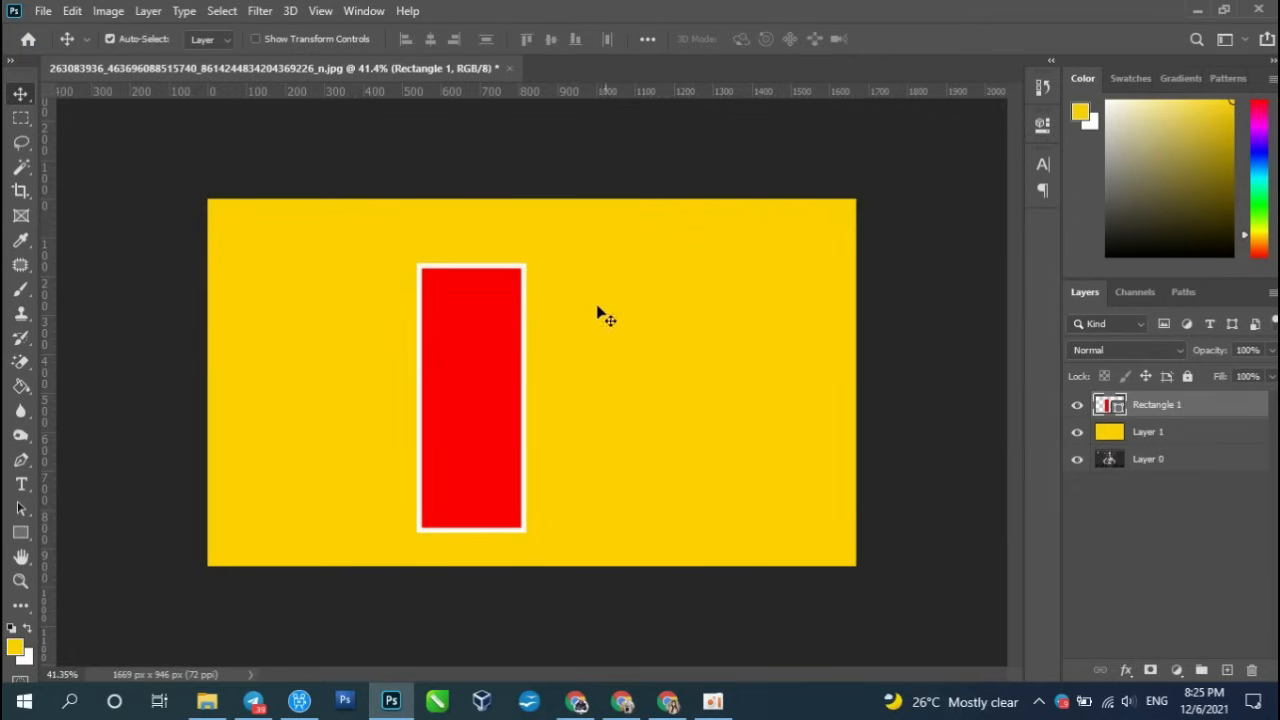
# - Shorten the rectangle to about 88% of its height and move it slightly up and to the left
pyautogui.moveTo(502, 340)
pyautogui.mouseDown()
pyautogui.moveTo(477, 334)
pyautogui.moveTo(494, 323)
pyautogui.mouseUp()
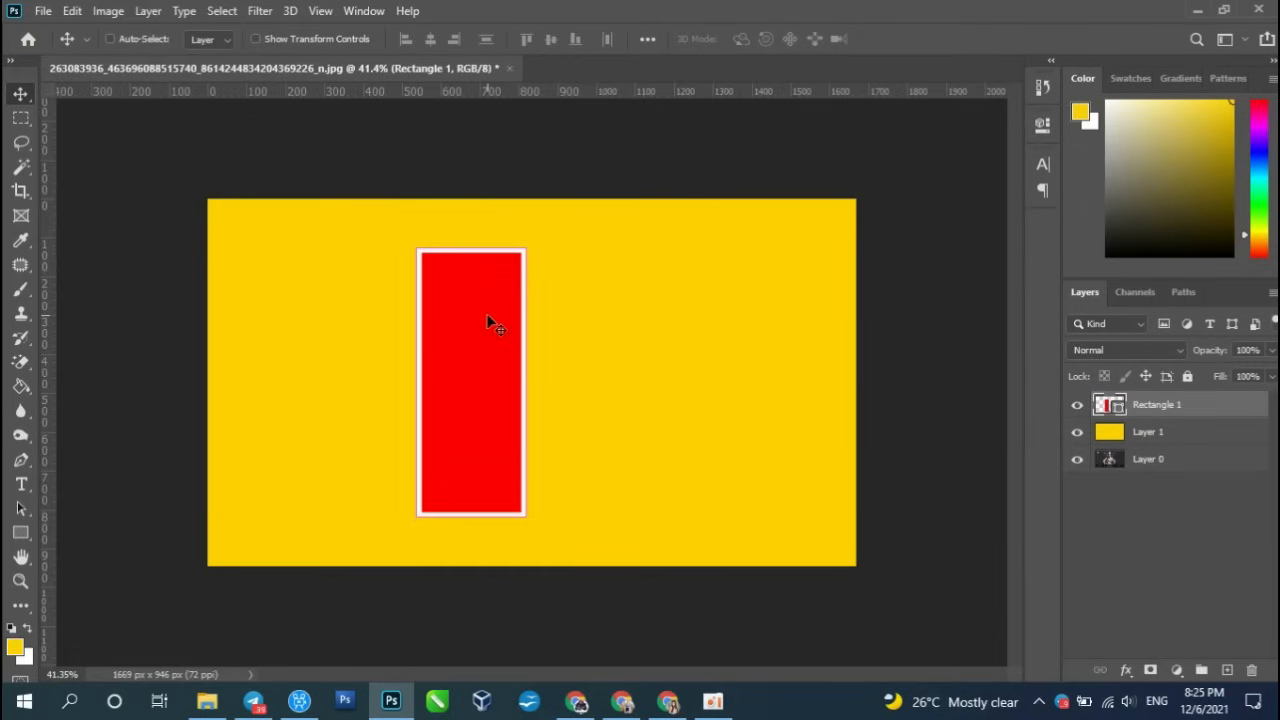
pyautogui.hotkey('ctrl', 't')
pyautogui.scroll(1, 485, 407)
pyautogui.moveTo(462, 533); pyautogui.dragTo(466, 497)
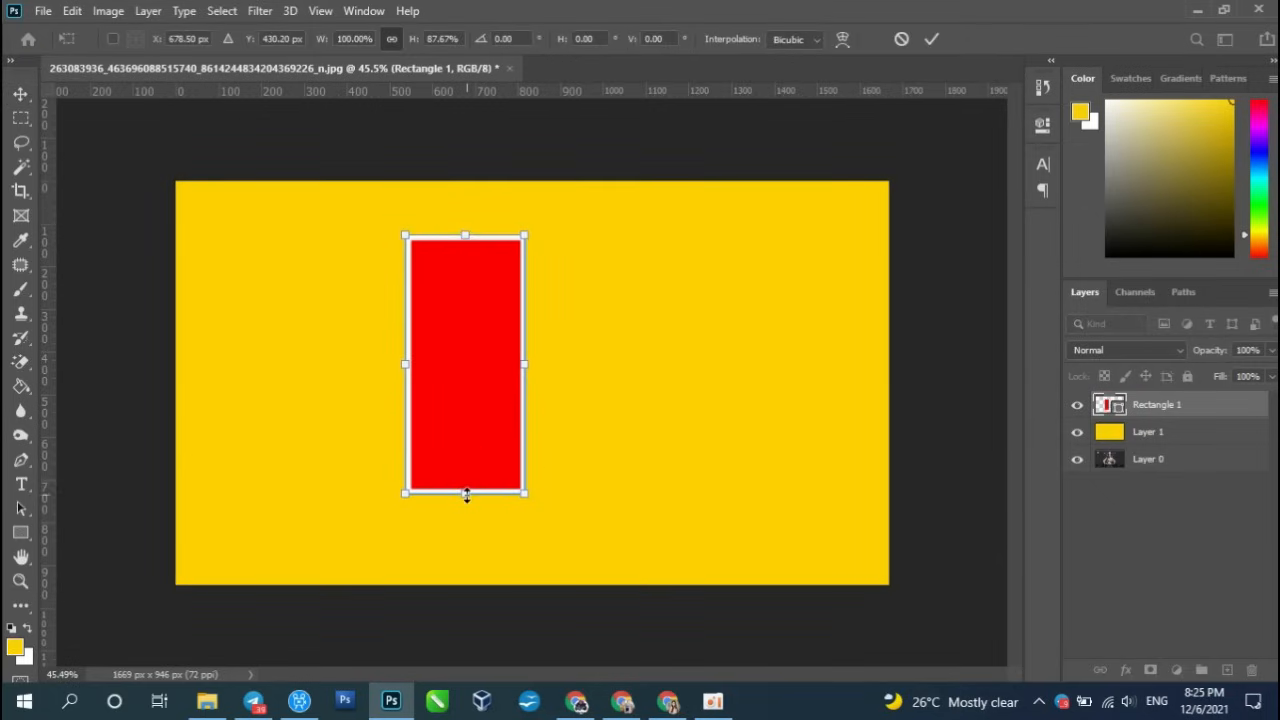
pyautogui.moveTo(483, 384); pyautogui.dragTo(468, 371)
pyautogui.press('Return')
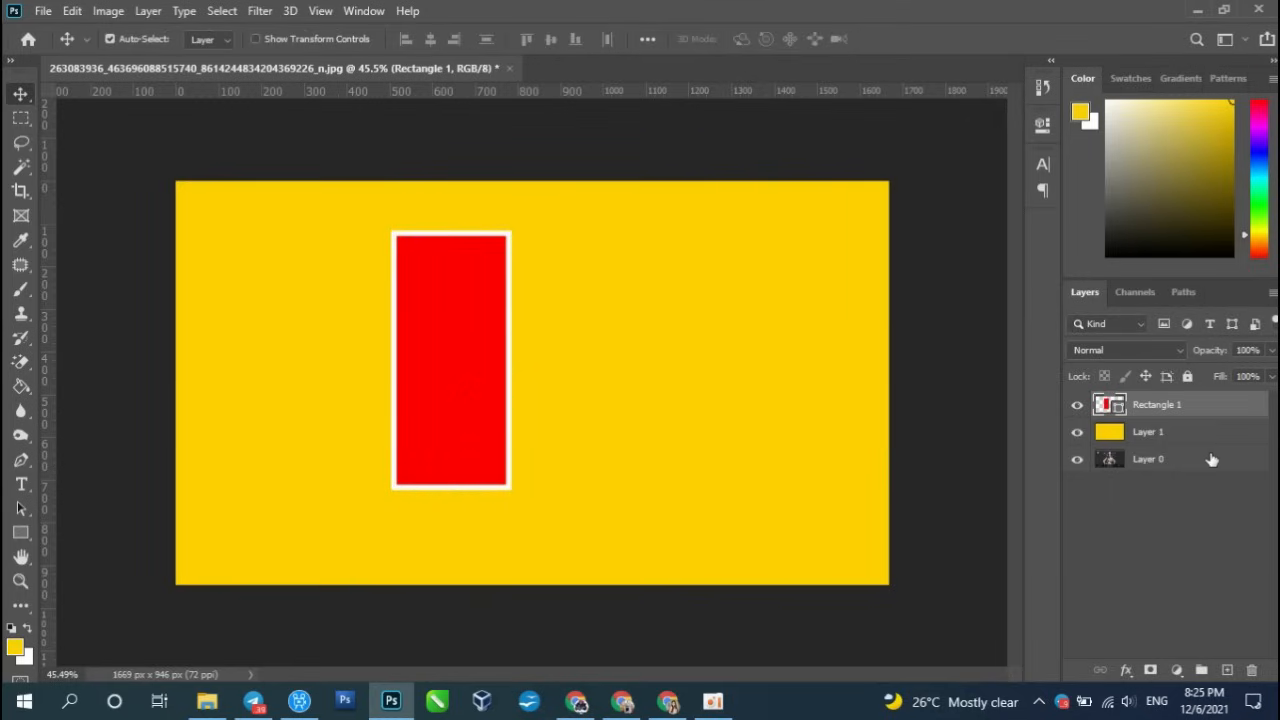
# - Try moving the yellow Layer 1 below the photo's Layer 0, and undo the reordering
pyautogui.moveTo(1213, 445); pyautogui.dragTo(1205, 490)
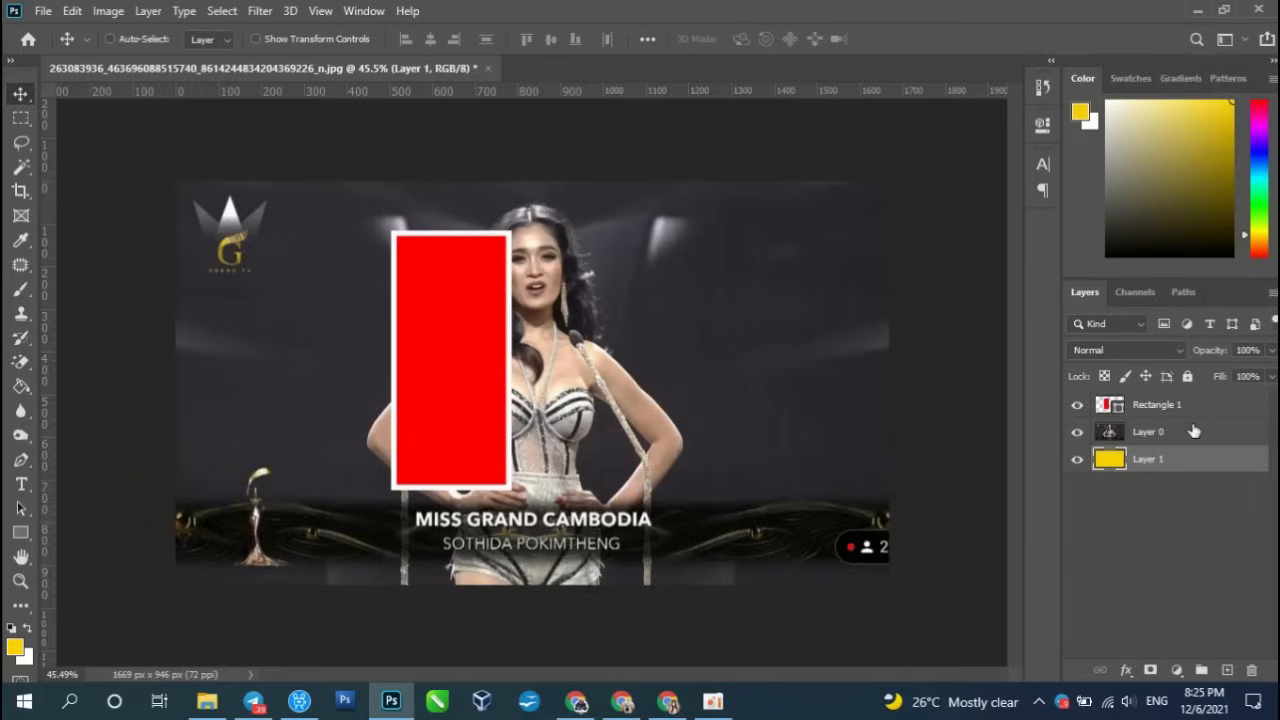
pyautogui.moveTo(1193, 431); pyautogui.dragTo(1190, 434)
pyautogui.hotkey('alt', ']')
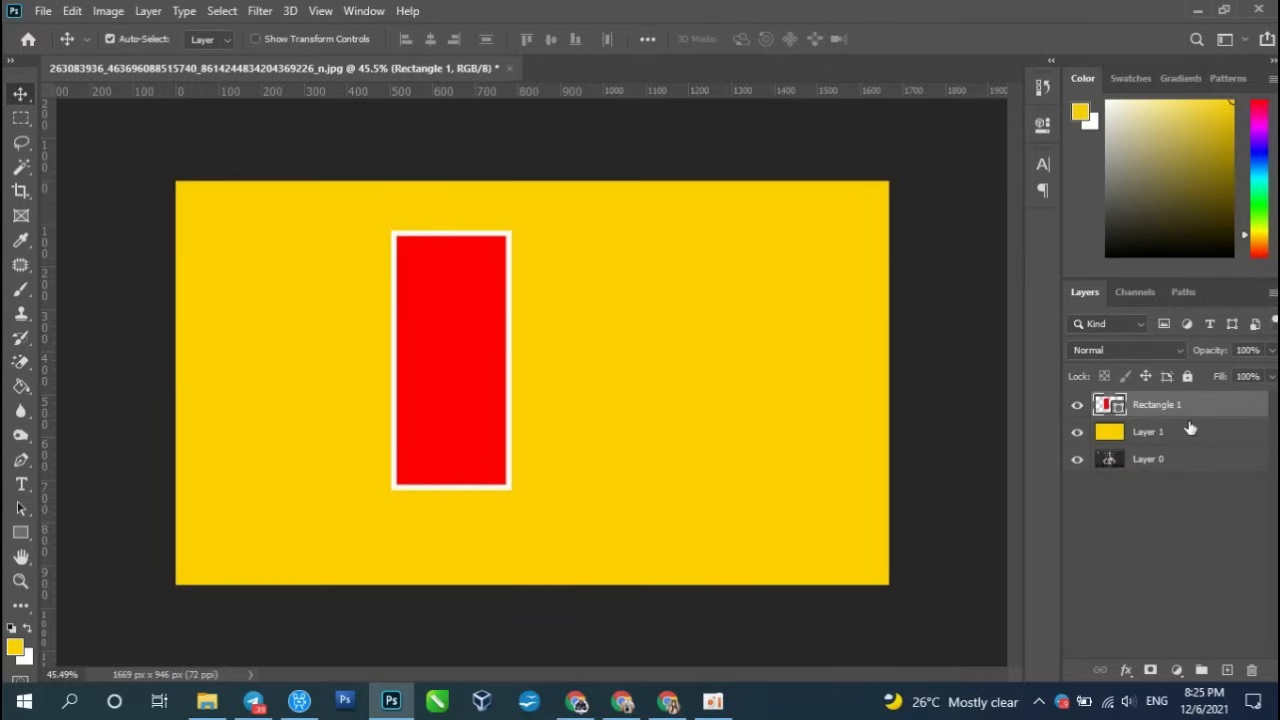
# - Duplicate Layer 0 as "Layer 0 copy" and move the copy to the top of the layer stack
pyautogui.click(1188, 458)
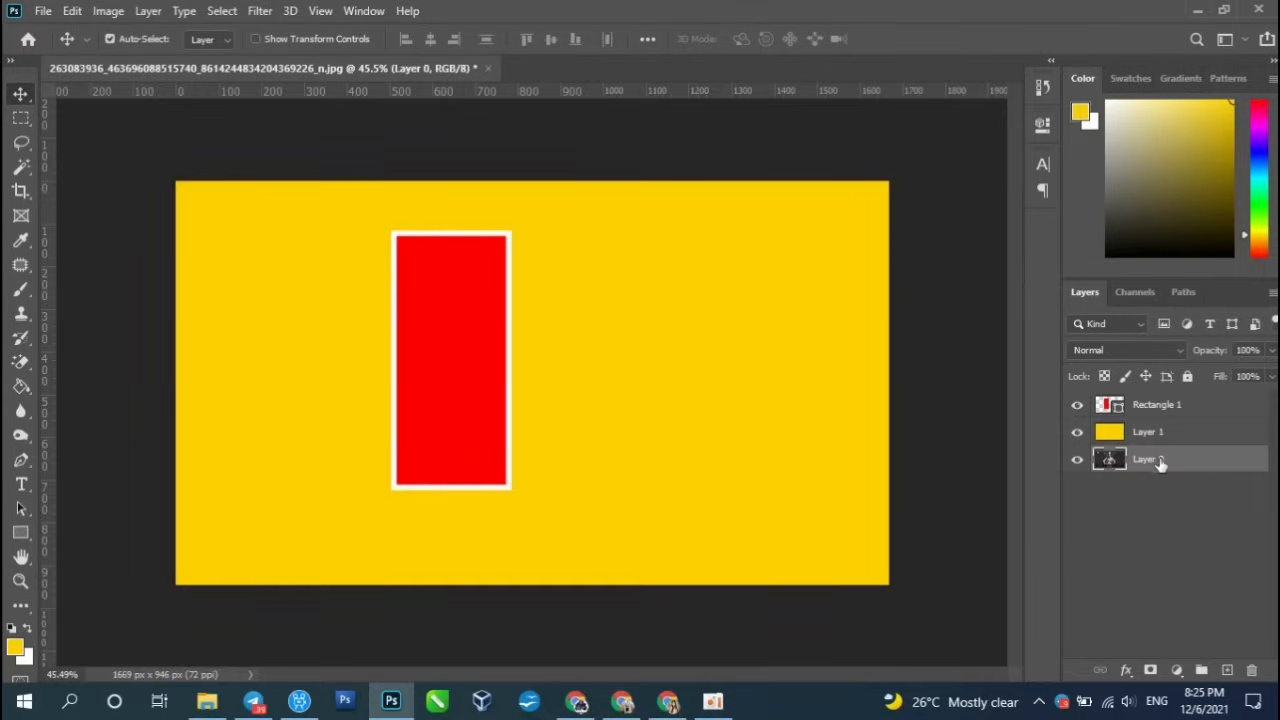
pyautogui.rightClick(1175, 460)
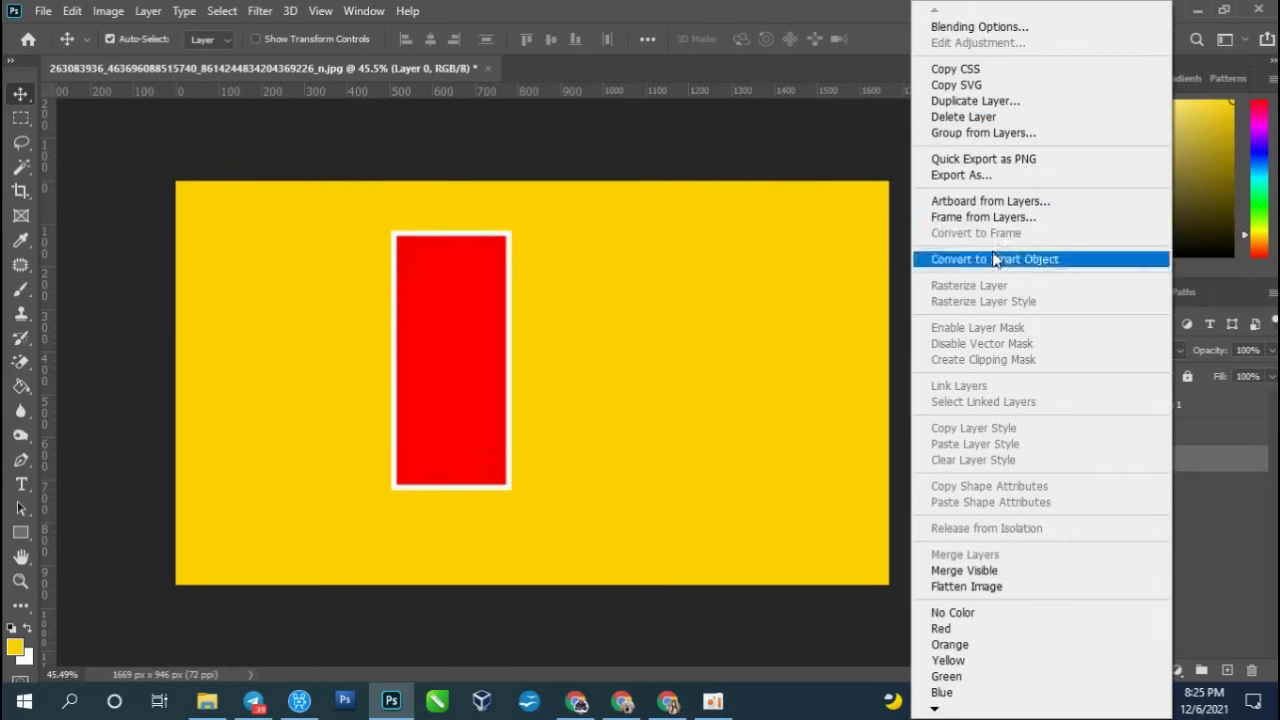
pyautogui.click(978, 101)
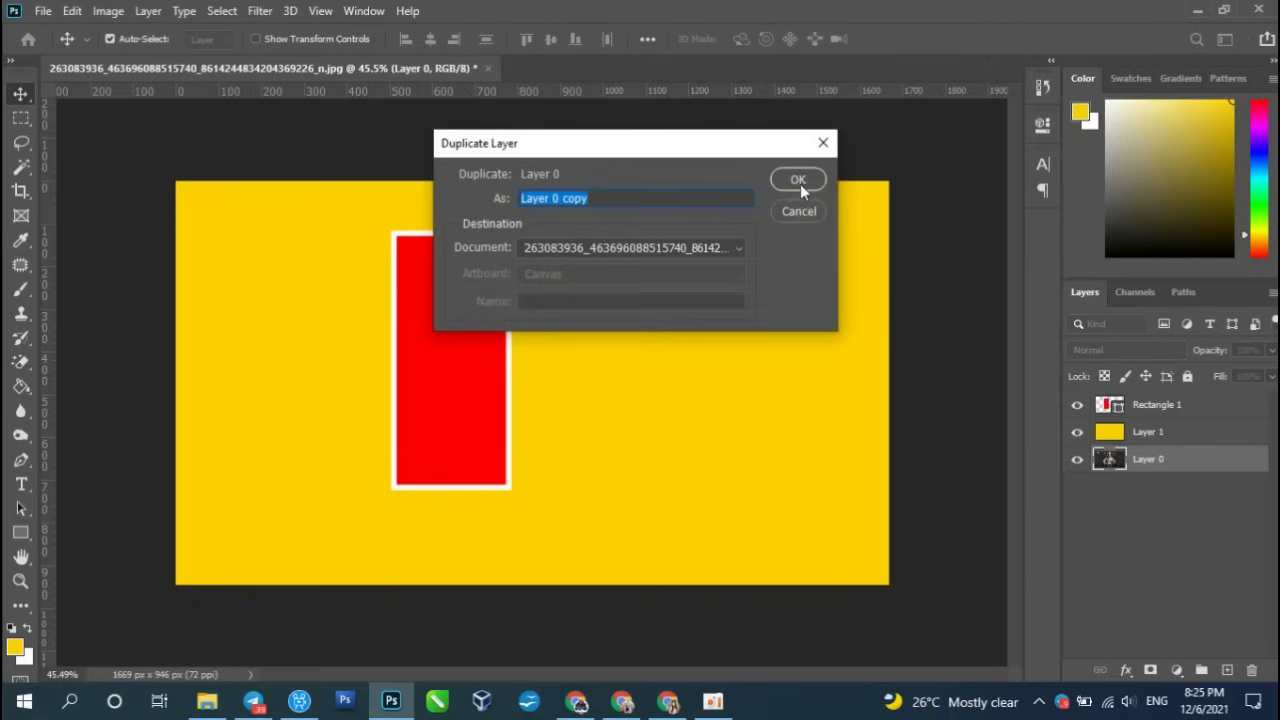
pyautogui.click(797, 181)
pyautogui.moveTo(1228, 466); pyautogui.dragTo(1220, 432)
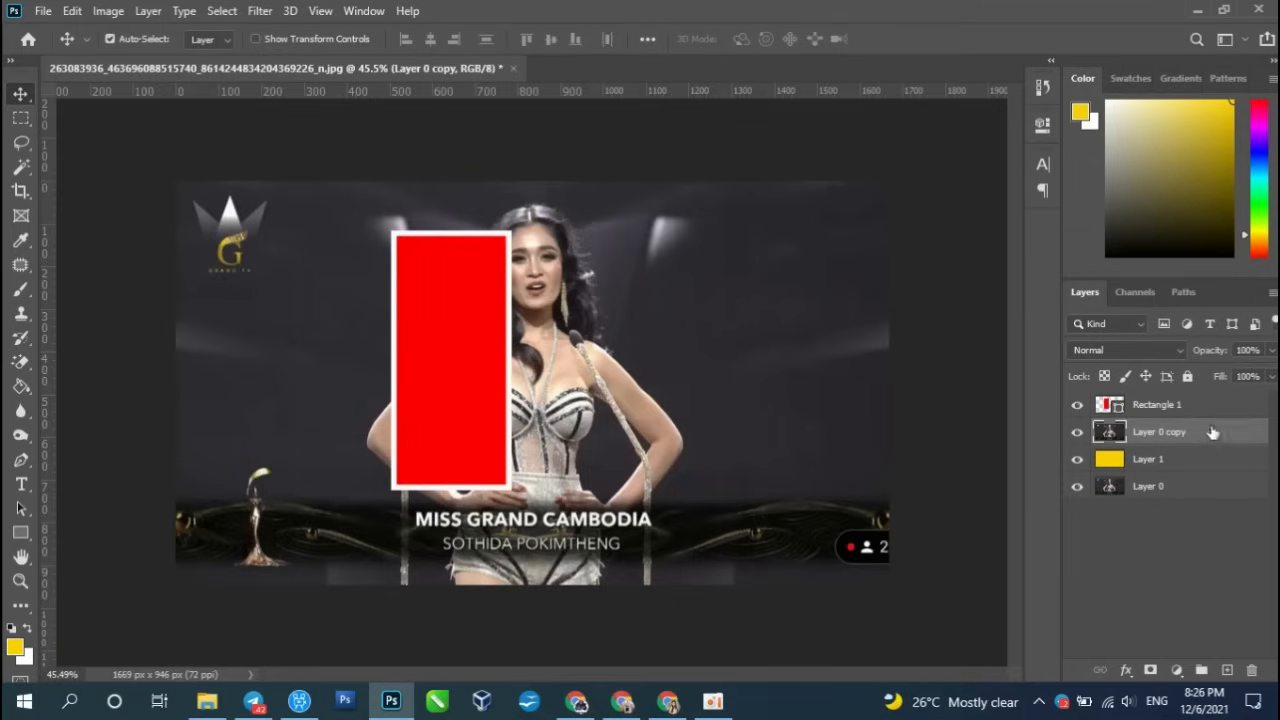
pyautogui.moveTo(1200, 438); pyautogui.dragTo(1201, 404)
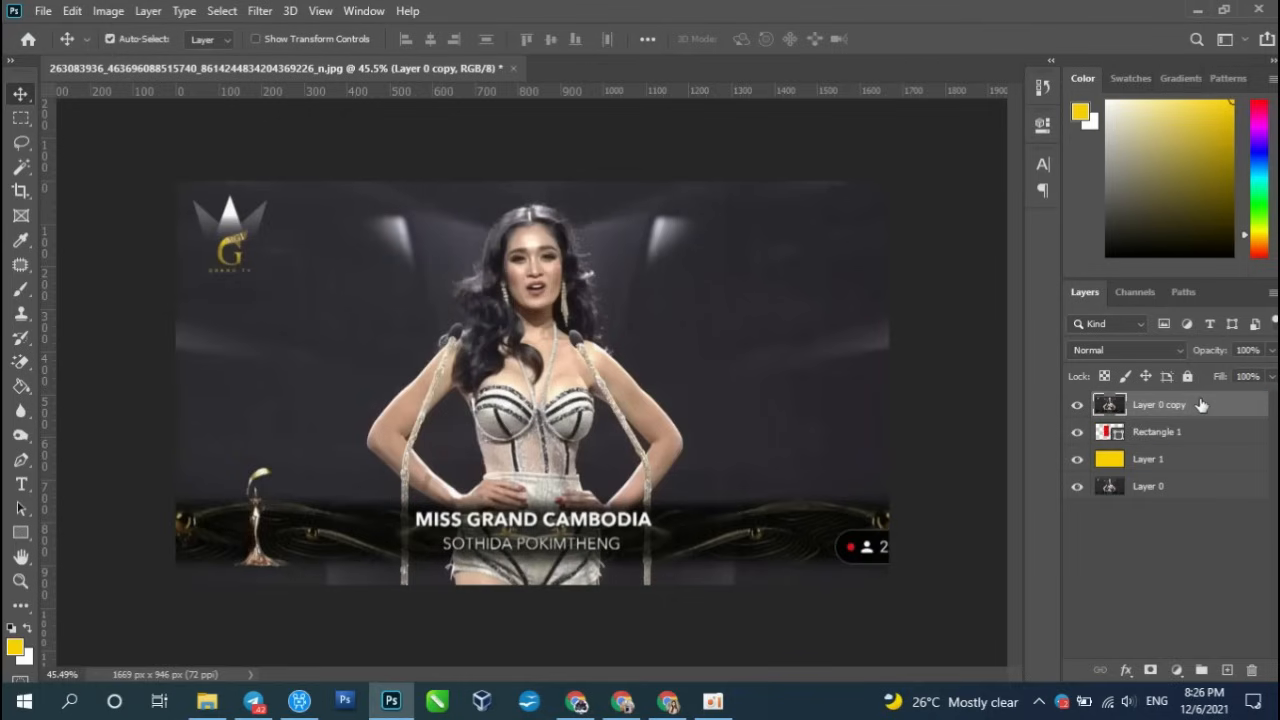
# - Lock the yellow Layer 1 completely
pyautogui.click(1212, 466)
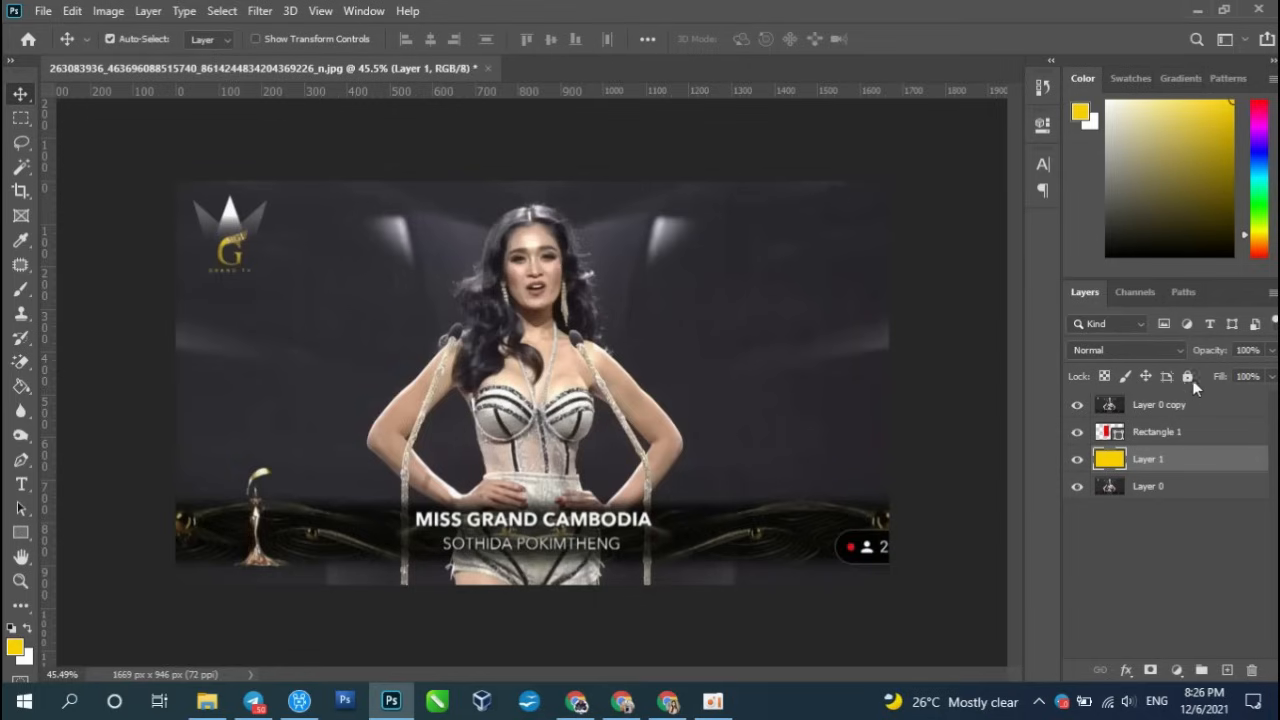
pyautogui.click(1186, 377)
pyautogui.click(1218, 433)
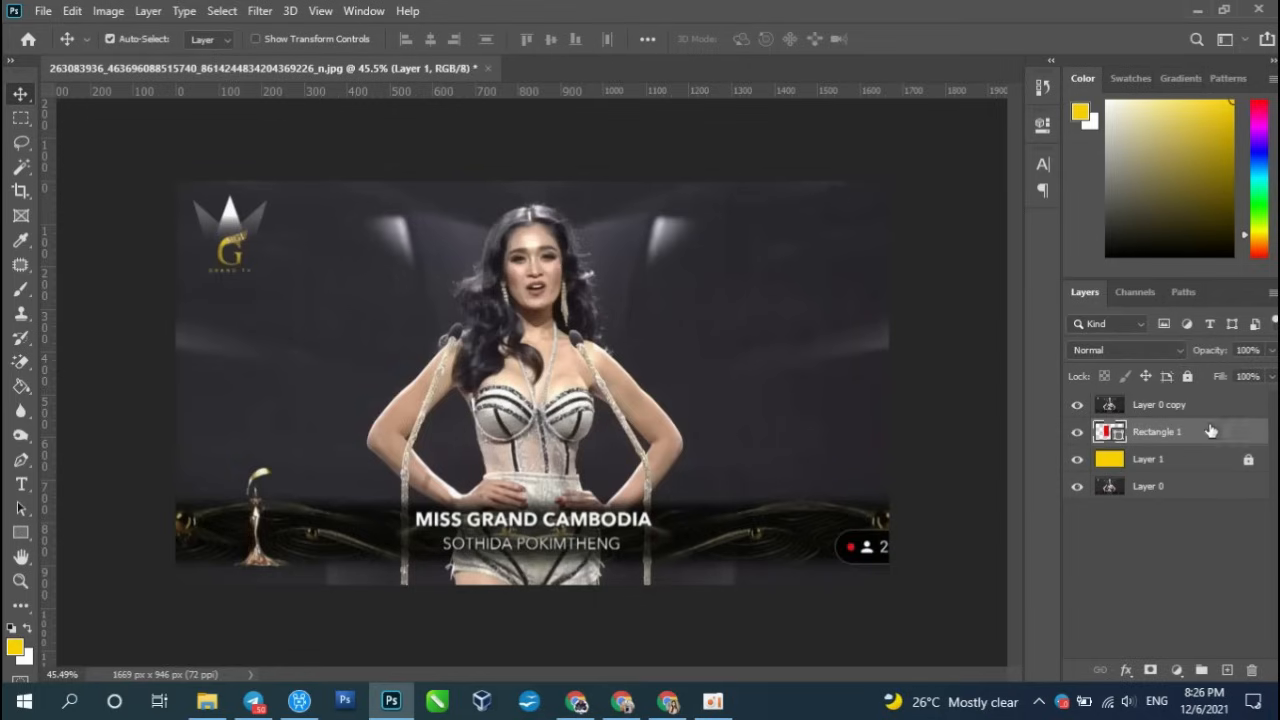
# - Hide the yellow Layer 1 and the Rectangle 1 layer
pyautogui.click(1221, 409)
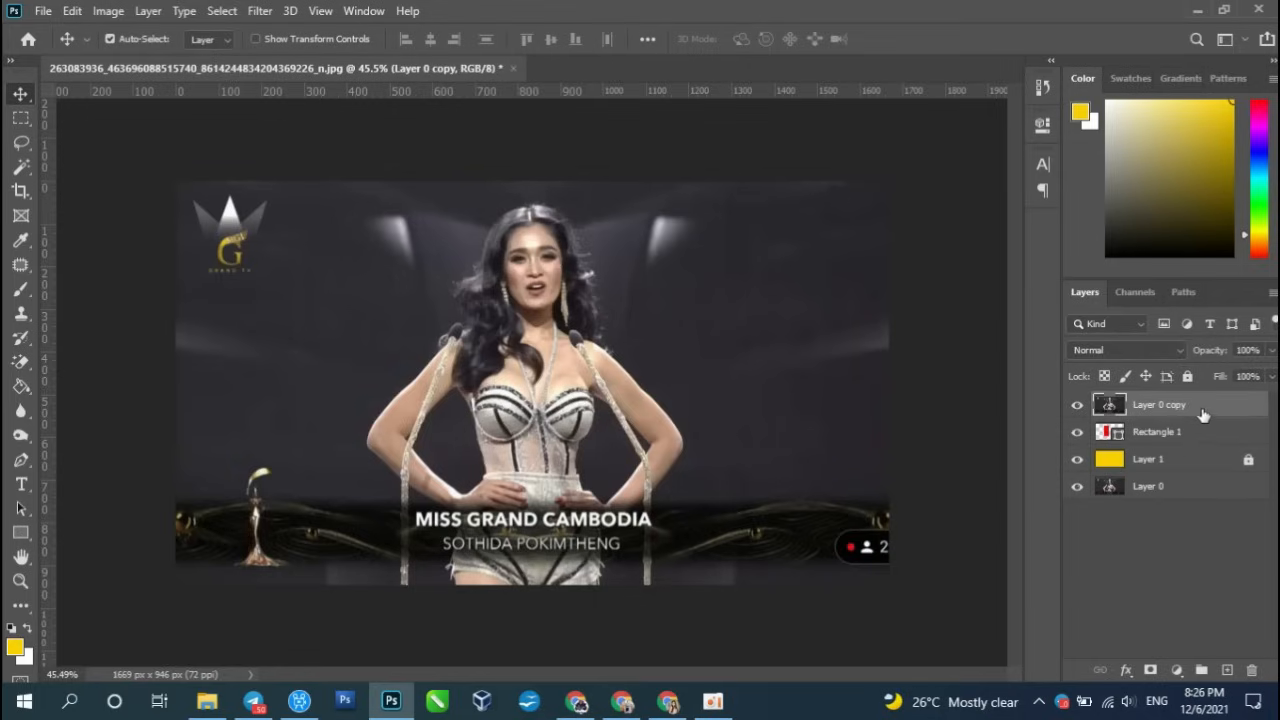
pyautogui.click(1200, 438)
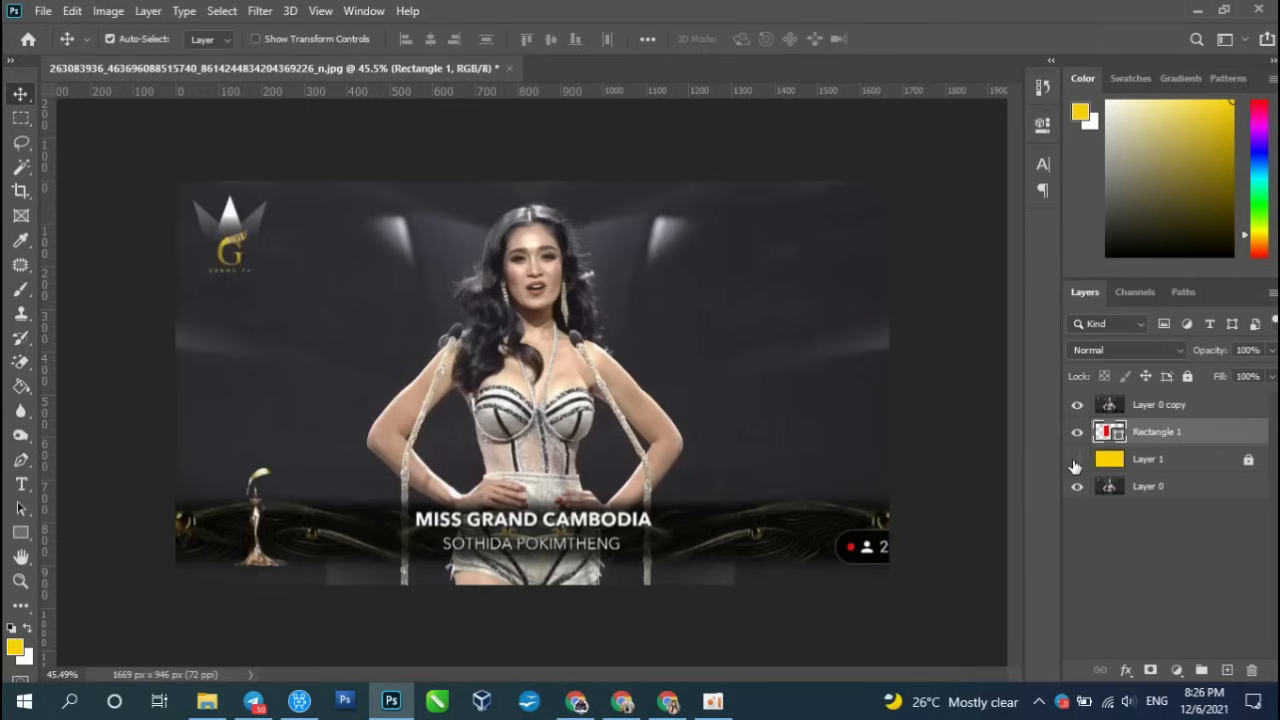
pyautogui.click(1078, 434)
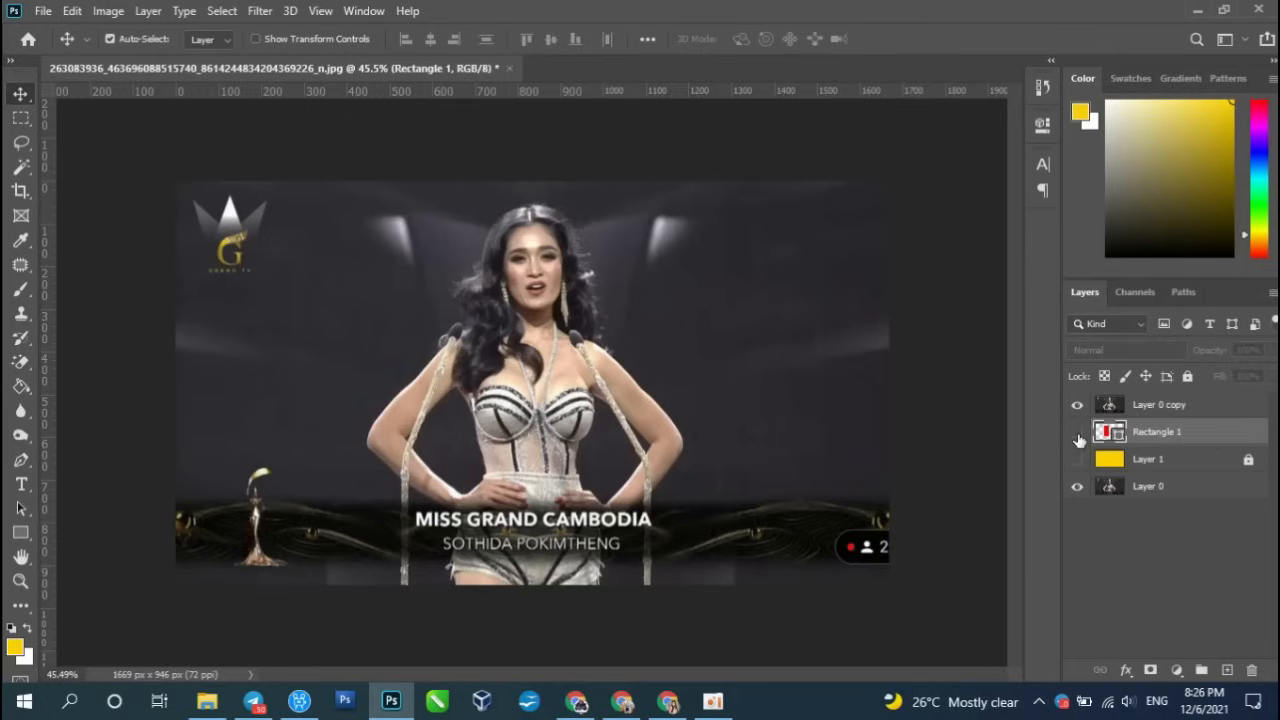
# - Show the yellow Layer 1 and the Rectangle 1 layer again, checking them with Layer 0 copy briefly hidden
pyautogui.click(1188, 461)
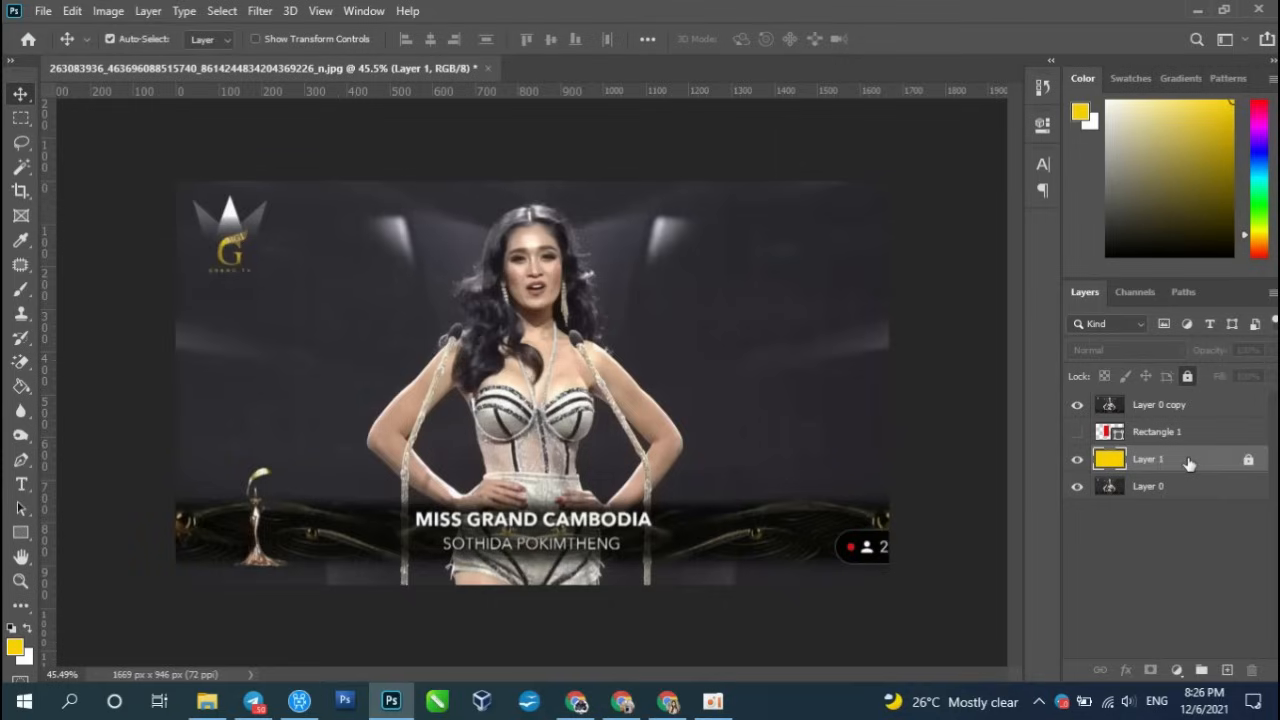
pyautogui.click(1077, 432)
pyautogui.click(1078, 406)
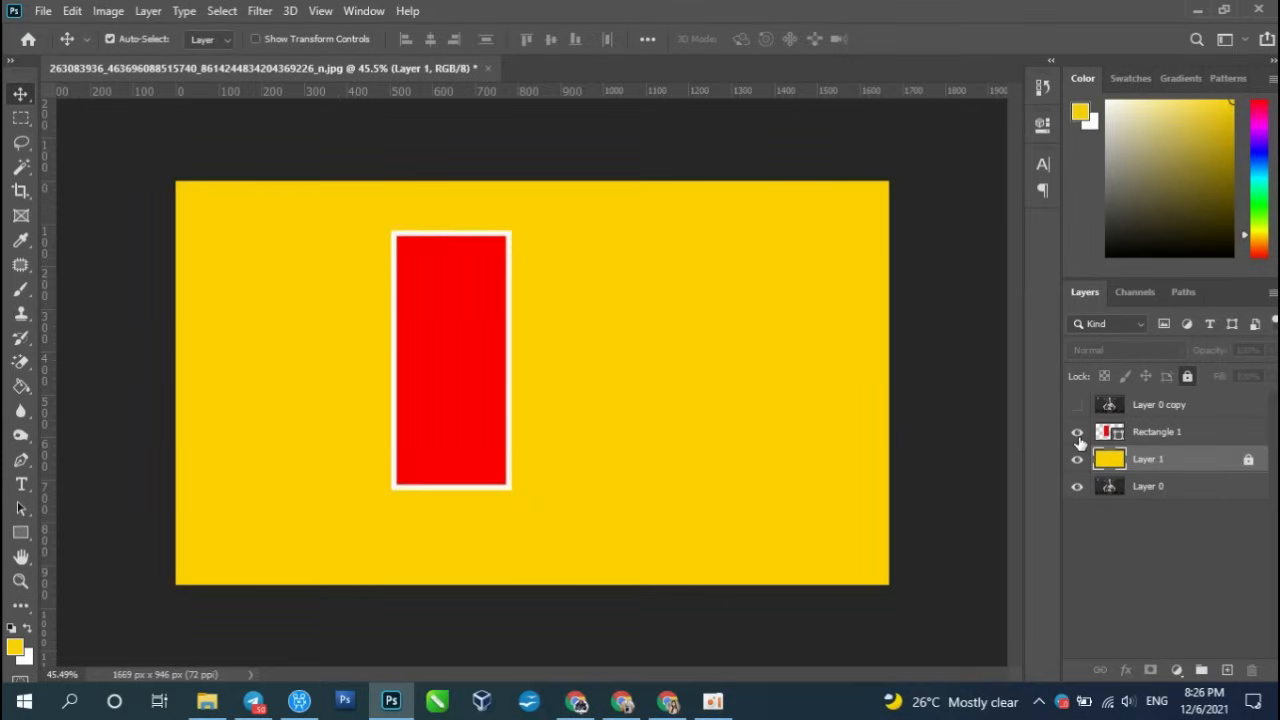
pyautogui.click(1078, 433)
pyautogui.click(1078, 436)
pyautogui.click(1077, 408)
# - Create a clipping mask that clips Layer 0 copy to the Rectangle 1 layer
pyautogui.click(1185, 410)
pyautogui.rightClick(1222, 410)
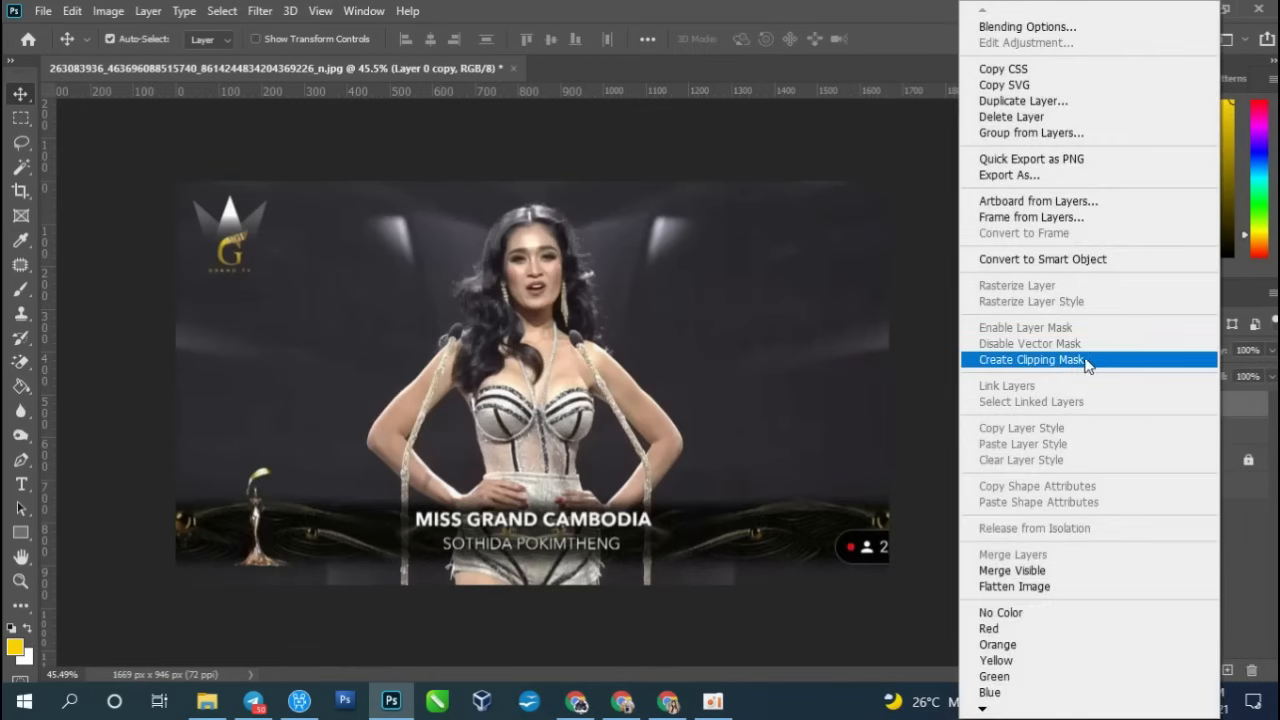
pyautogui.click(1117, 366)
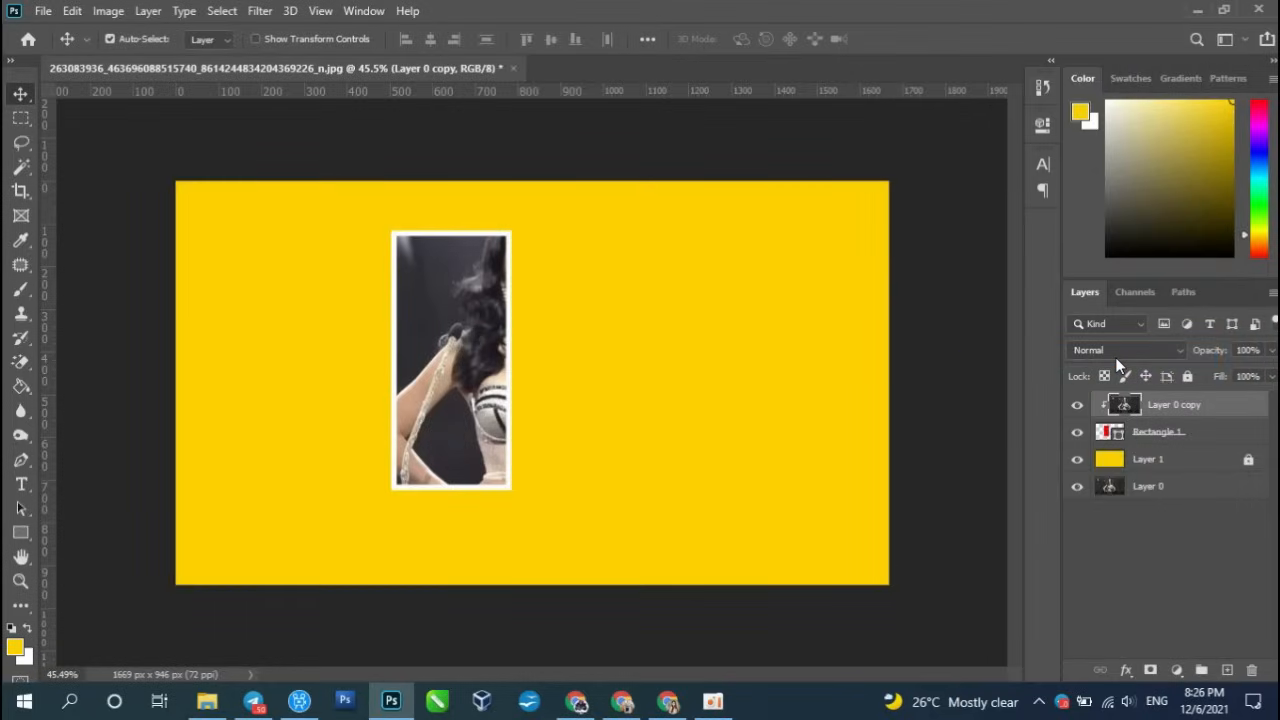
# - Move Rectangle 1 over the woman's face and upper body, centred at about X 834.5, Y 355.6 px
pyautogui.click(1227, 439)
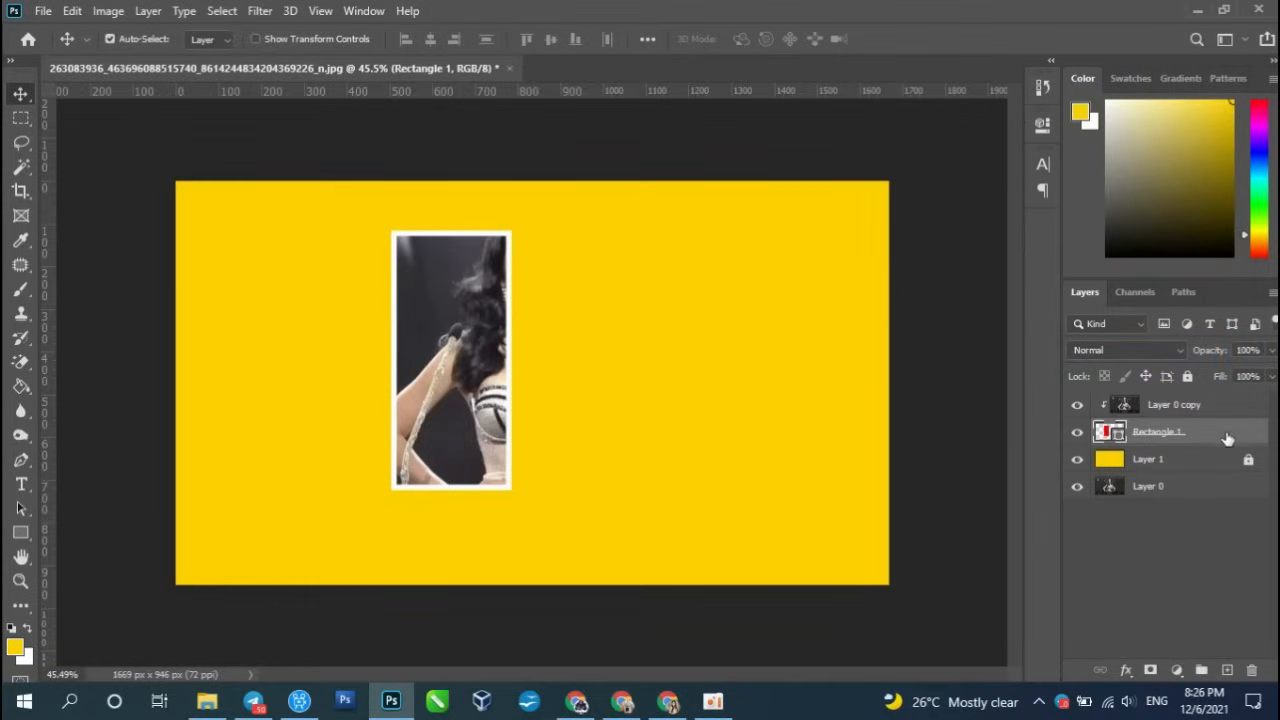
pyautogui.press('ctrl')
pyautogui.hotkey('ctrl', 't')
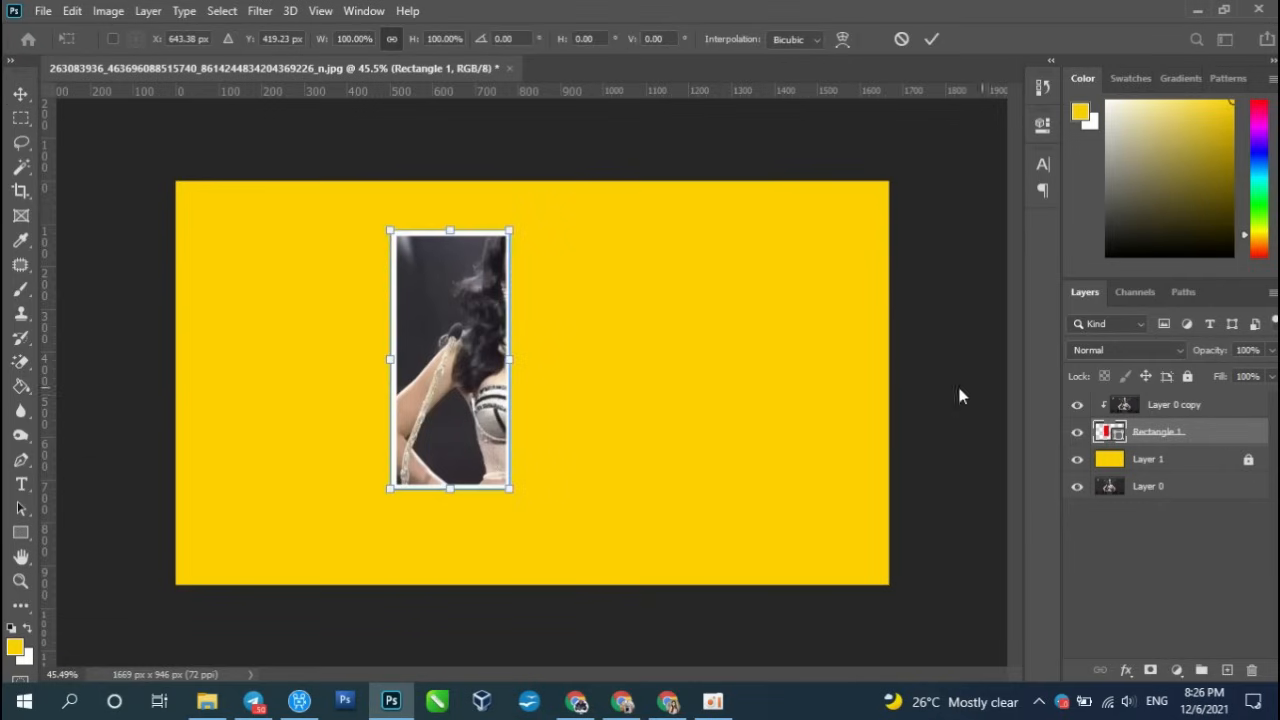
pyautogui.moveTo(490, 373); pyautogui.dragTo(562, 342)
pyautogui.press('Return')
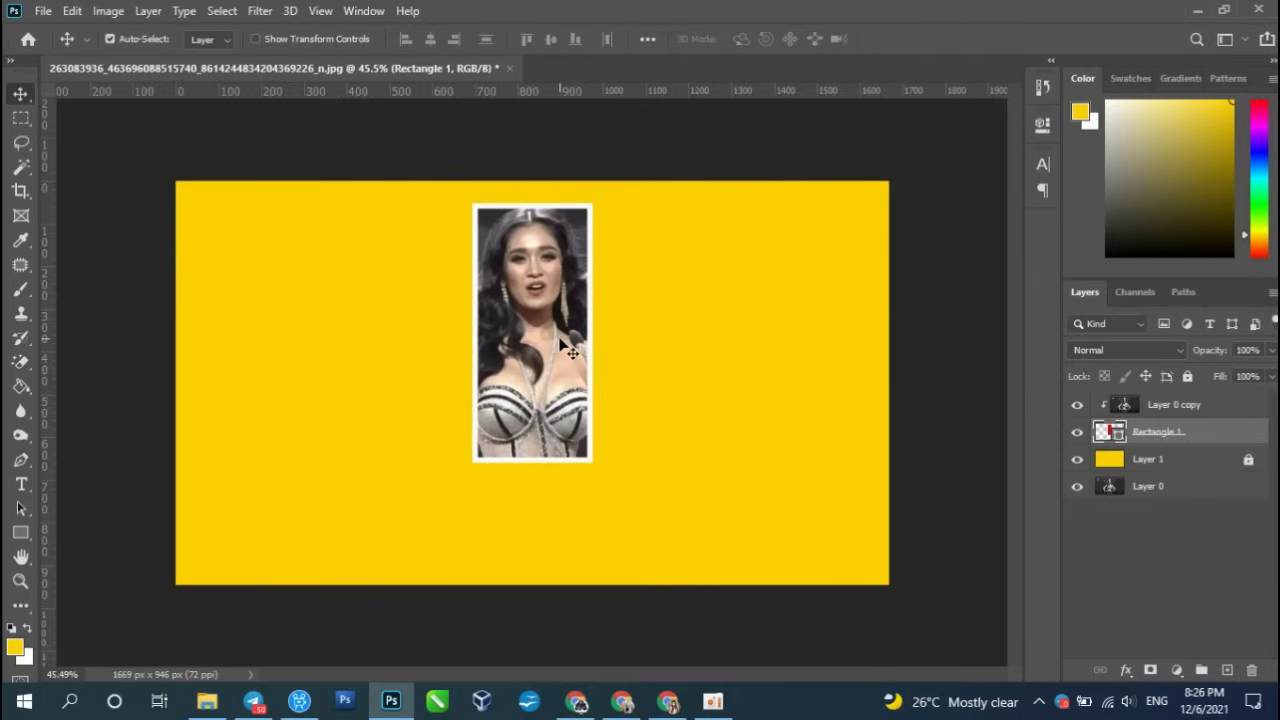
# - Group Layer 0 copy with Rectangle 1 as Group 1, and duplicate that group twice
pyautogui.keyDown('shift'); pyautogui.click(1227, 404); pyautogui.keyUp('shift')
pyautogui.moveTo(1217, 443); pyautogui.dragTo(1202, 668)
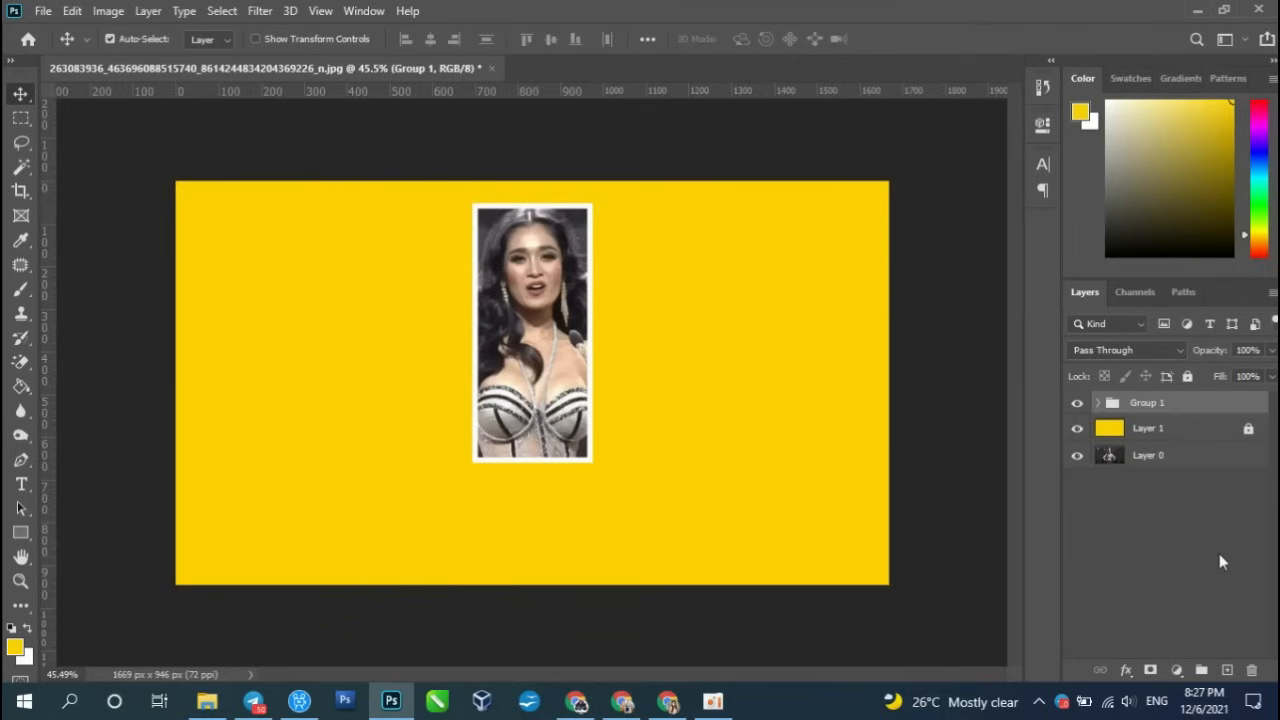
pyautogui.moveTo(1195, 408); pyautogui.dragTo(1227, 669)
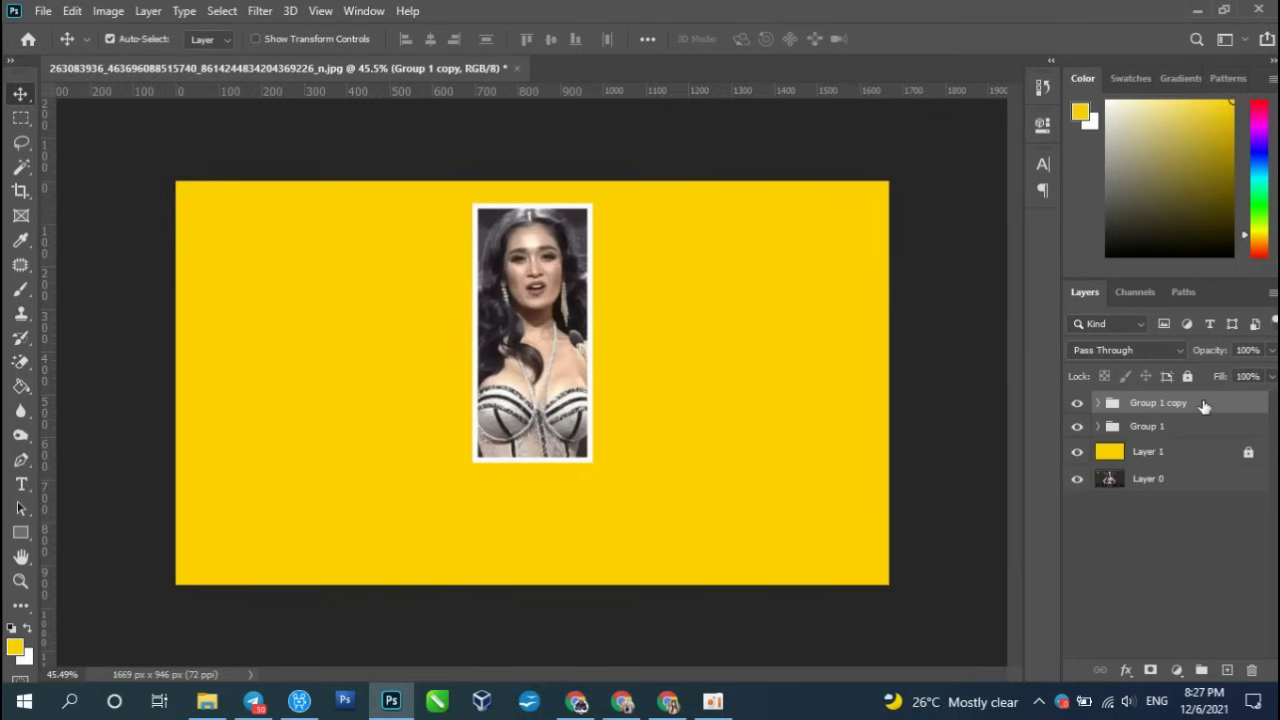
pyautogui.moveTo(1204, 406); pyautogui.dragTo(1229, 669)
pyautogui.click(1193, 450)
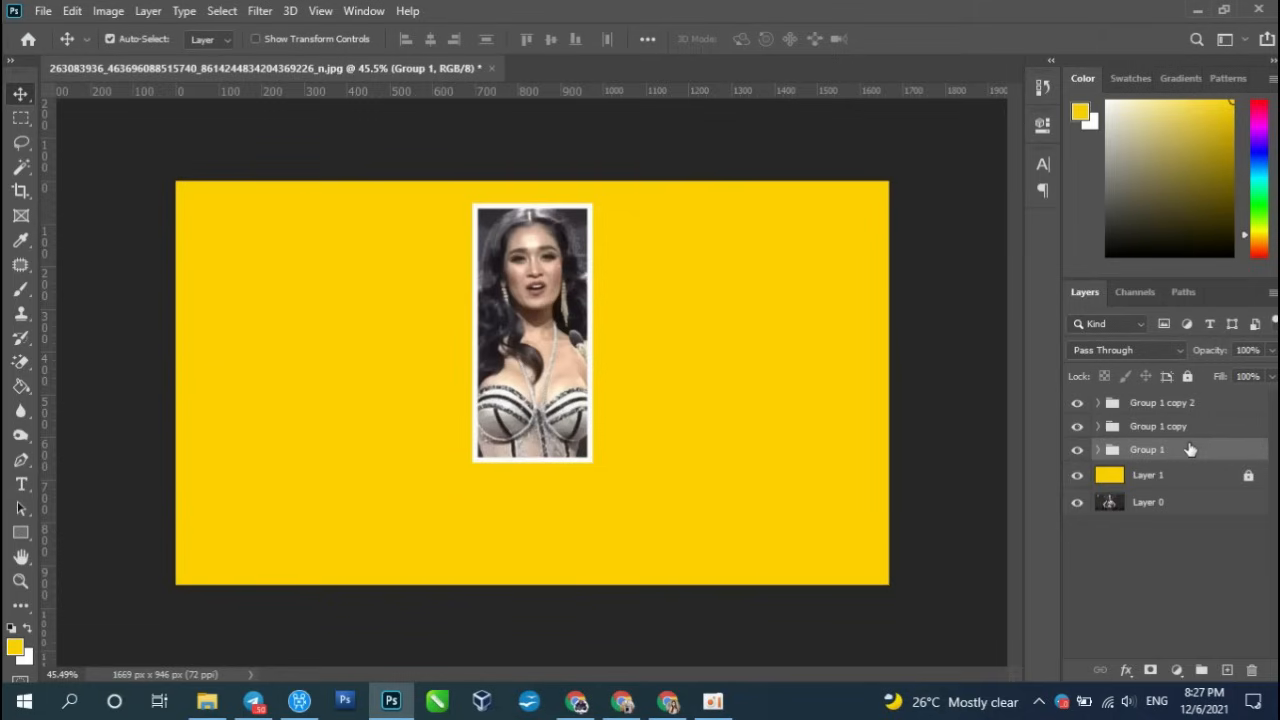
# - Hide Group 1 copy 2 while keeping Group 1 copy visible and selected
pyautogui.click(1078, 427)
pyautogui.click(1077, 403)
pyautogui.click(1196, 429)
pyautogui.click(1077, 427)
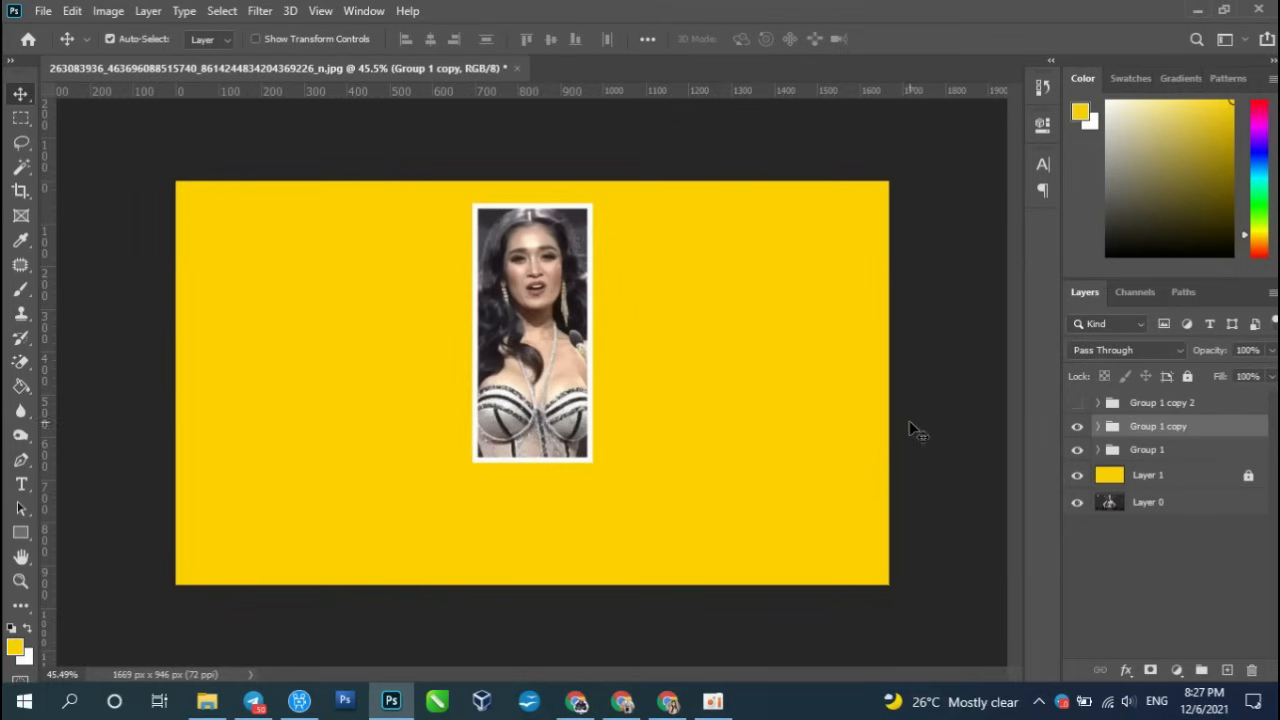
# - Rotate Rectangle 1 in Group 1 copy by about 7.6° and move it rightward to about X 1014, Y 372 px
pyautogui.click(1098, 427)
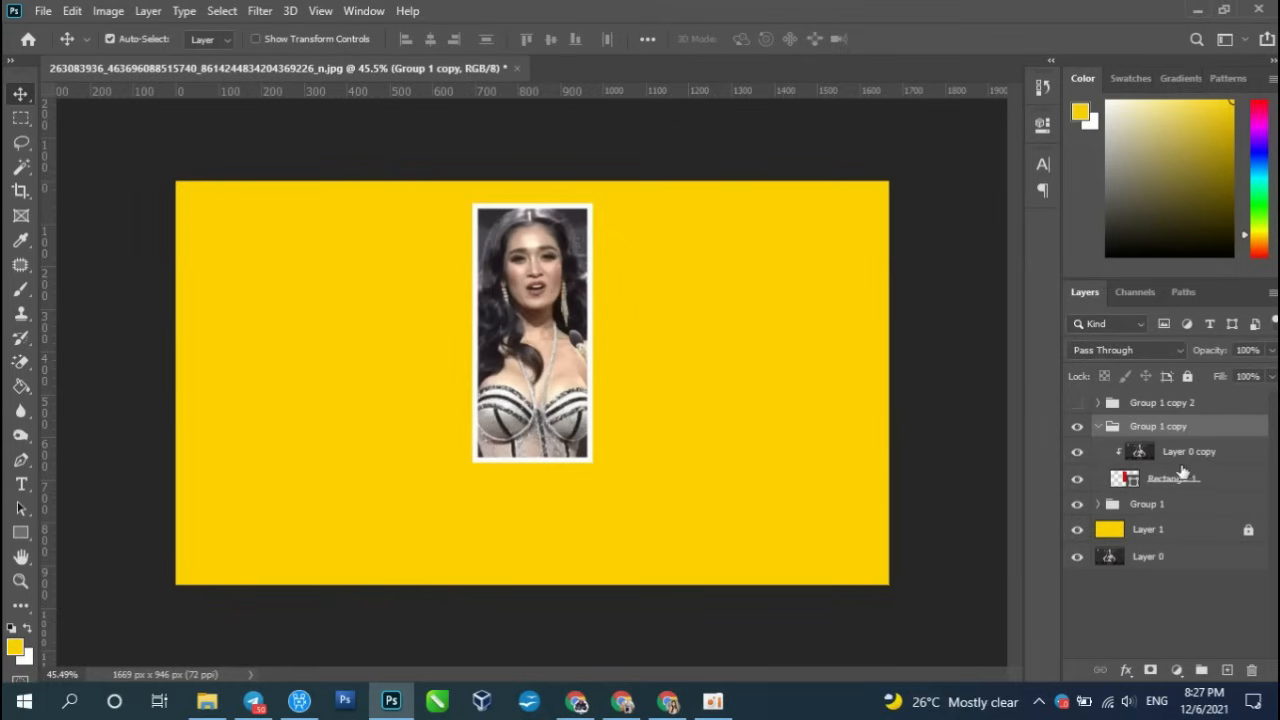
pyautogui.click(1231, 482)
pyautogui.hotkey('ctrl', 't')
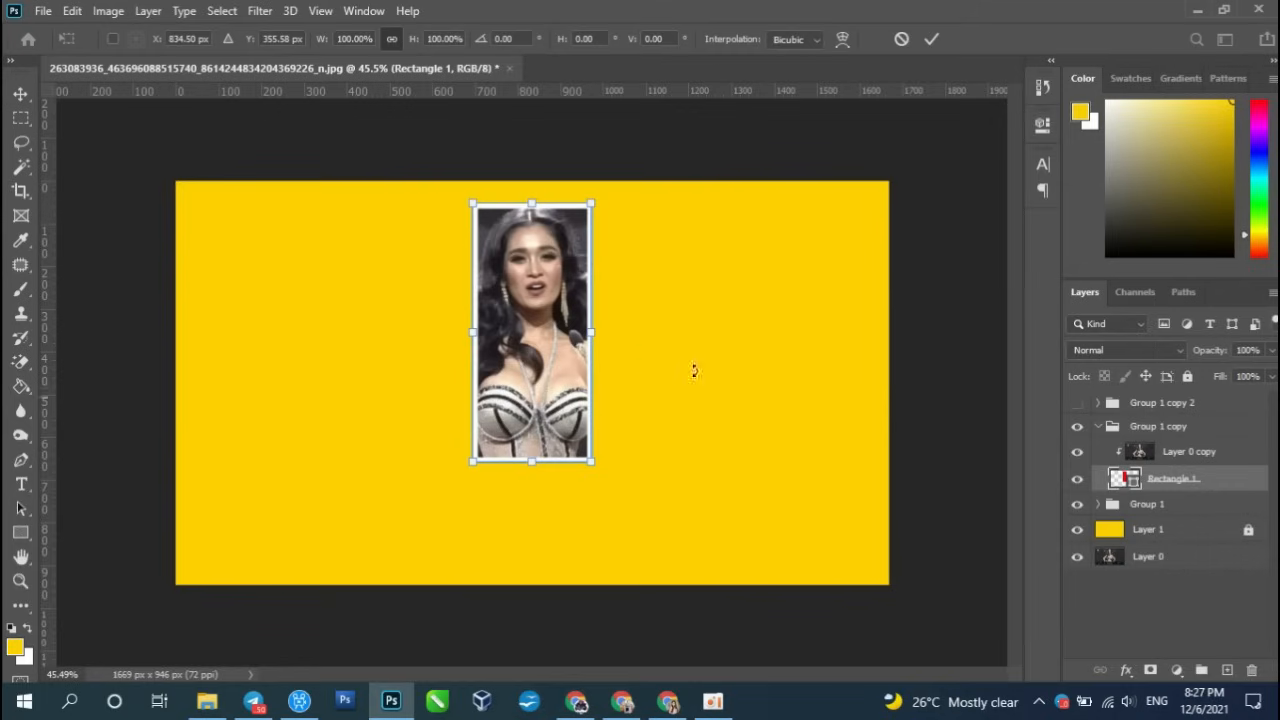
pyautogui.moveTo(659, 238); pyautogui.dragTo(690, 312)
pyautogui.moveTo(541, 310); pyautogui.dragTo(657, 355)
pyautogui.moveTo(777, 424); pyautogui.dragTo(773, 392)
pyautogui.moveTo(622, 400); pyautogui.dragTo(686, 394)
pyautogui.moveTo(592, 383); pyautogui.dragTo(600, 370)
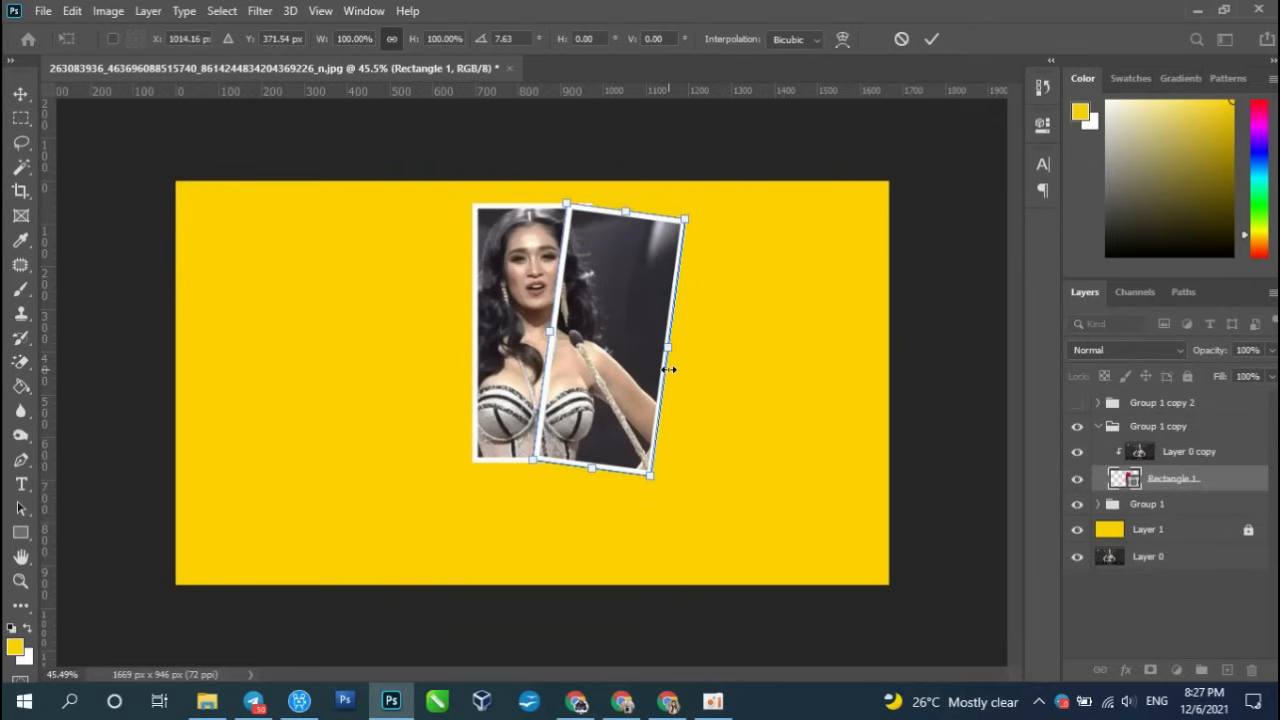
pyautogui.press('Return')
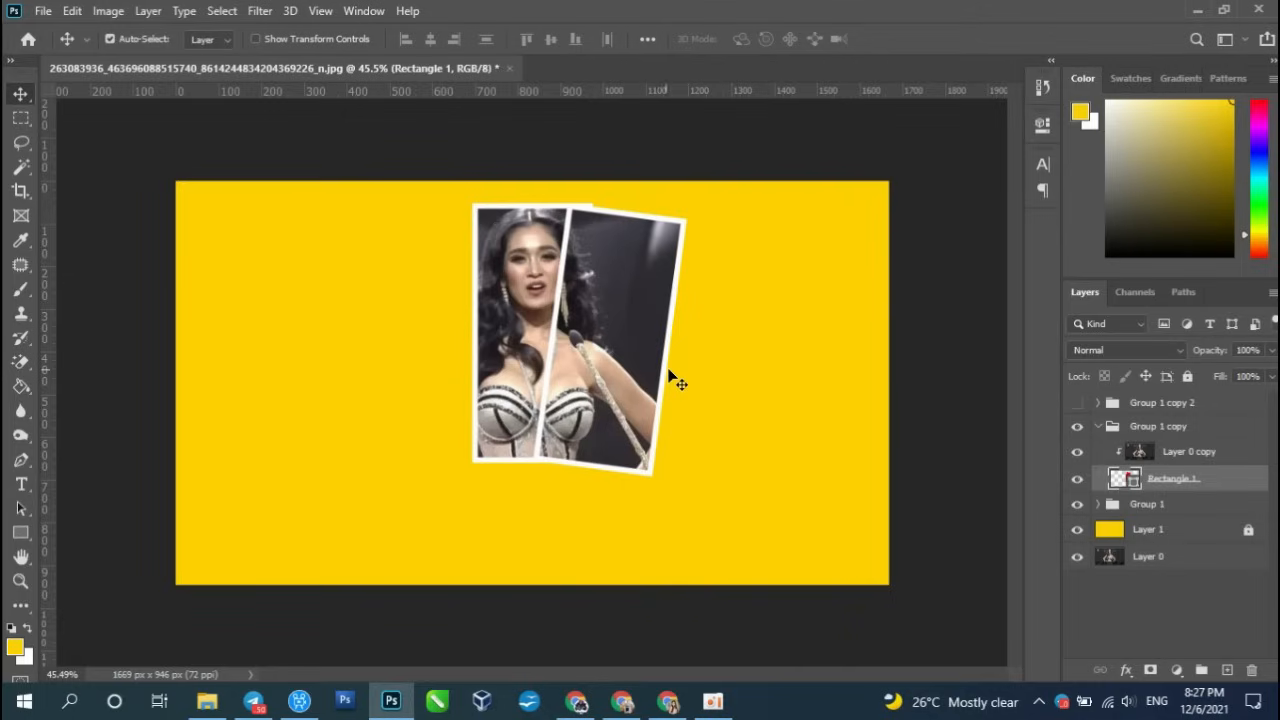
pyautogui.click(1097, 427)
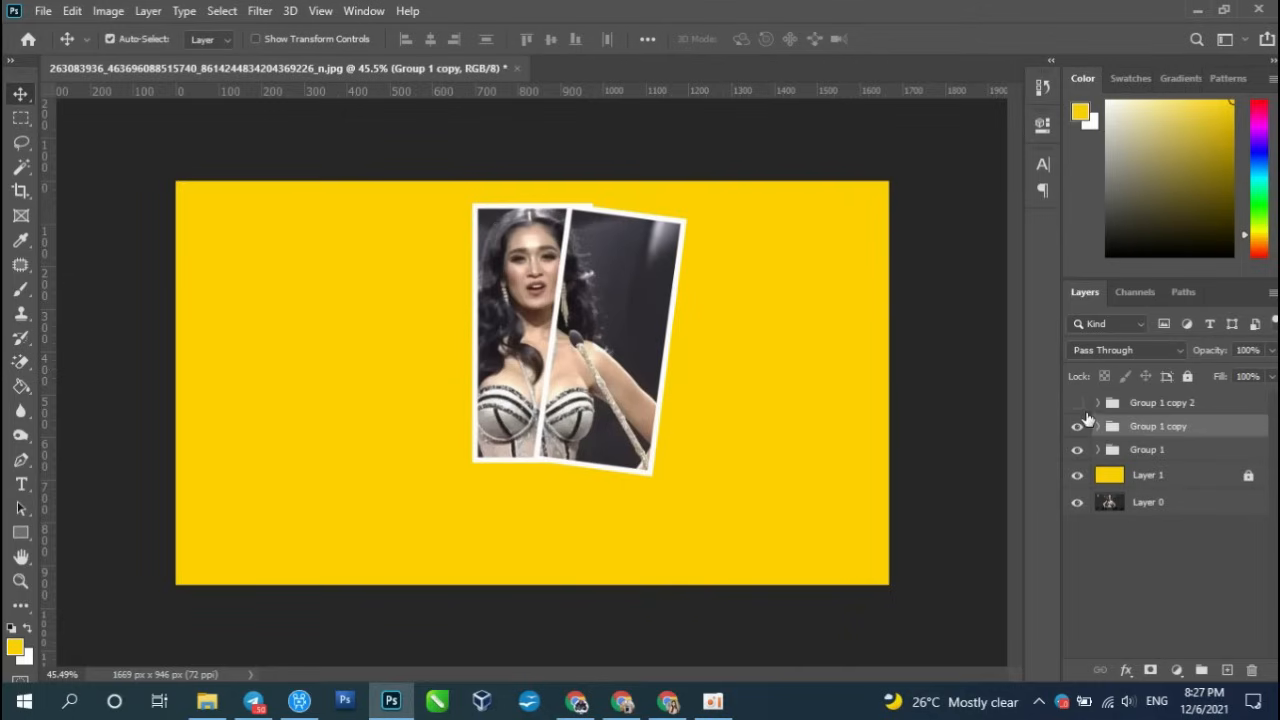
# - Show Group 1 copy 2, rotate its Rectangle 1 by about -16.4° and move it leftward to about X 652, Y 384 px
pyautogui.click(1097, 402)
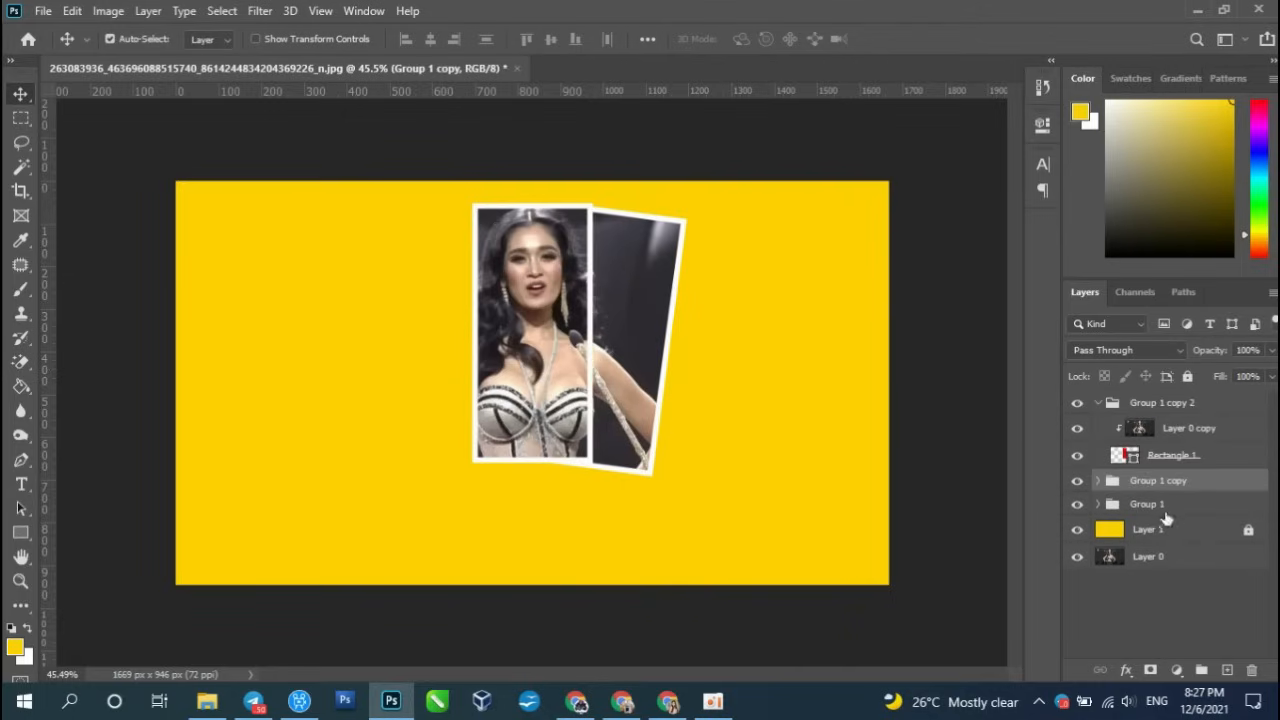
pyautogui.click(1204, 458)
pyautogui.hotkey('ctrl', 't')
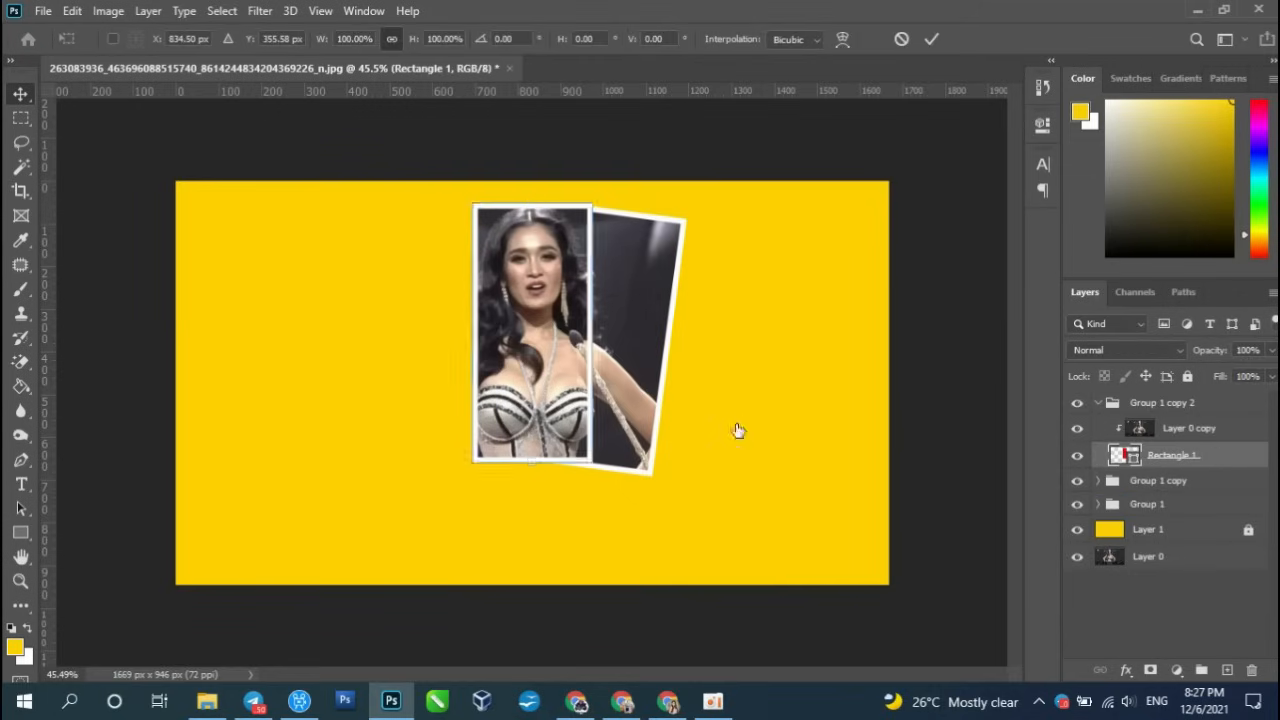
pyautogui.moveTo(687, 400); pyautogui.dragTo(706, 361)
pyautogui.moveTo(545, 360); pyautogui.dragTo(479, 371)
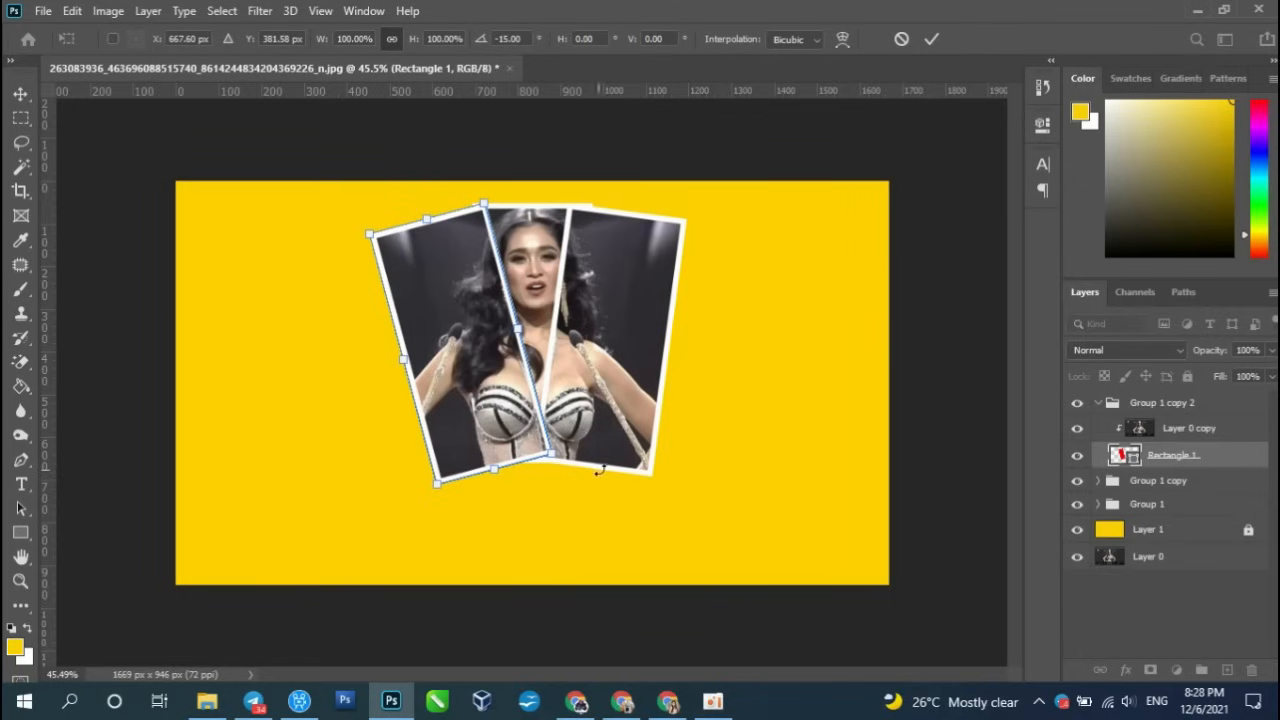
pyautogui.moveTo(599, 470); pyautogui.dragTo(603, 459)
pyautogui.moveTo(490, 402); pyautogui.dragTo(482, 404)
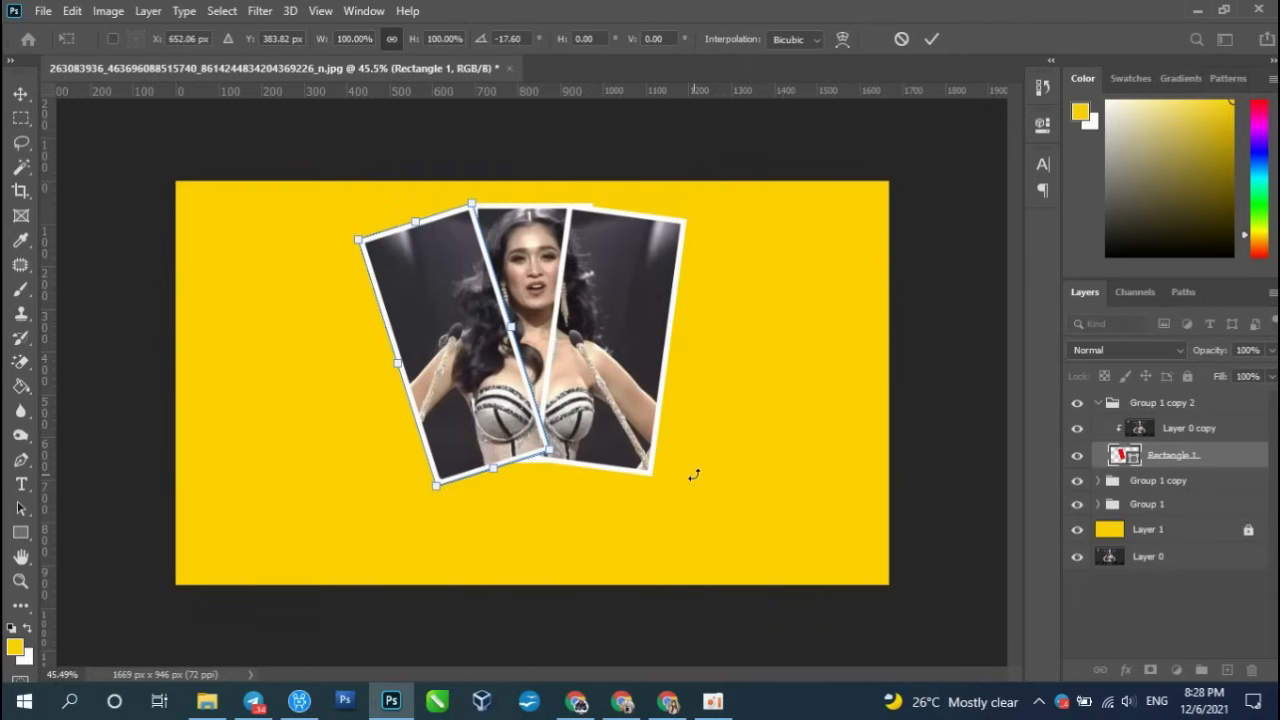
pyautogui.moveTo(712, 413); pyautogui.dragTo(711, 420)
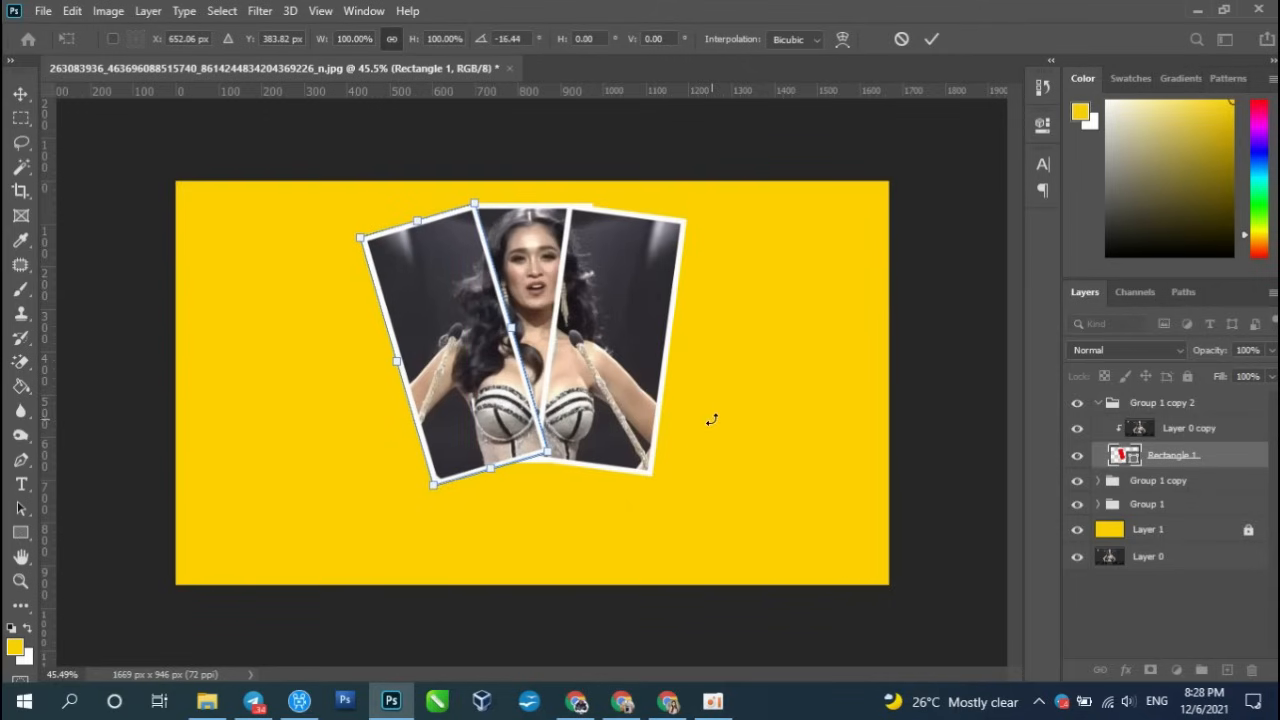
# - Distort the left frame in Group 1 copy 2 by its outer corners, narrowing its base and widening its top
pyautogui.scroll(3, 527, 418)
pyautogui.scroll(3, 527, 418)
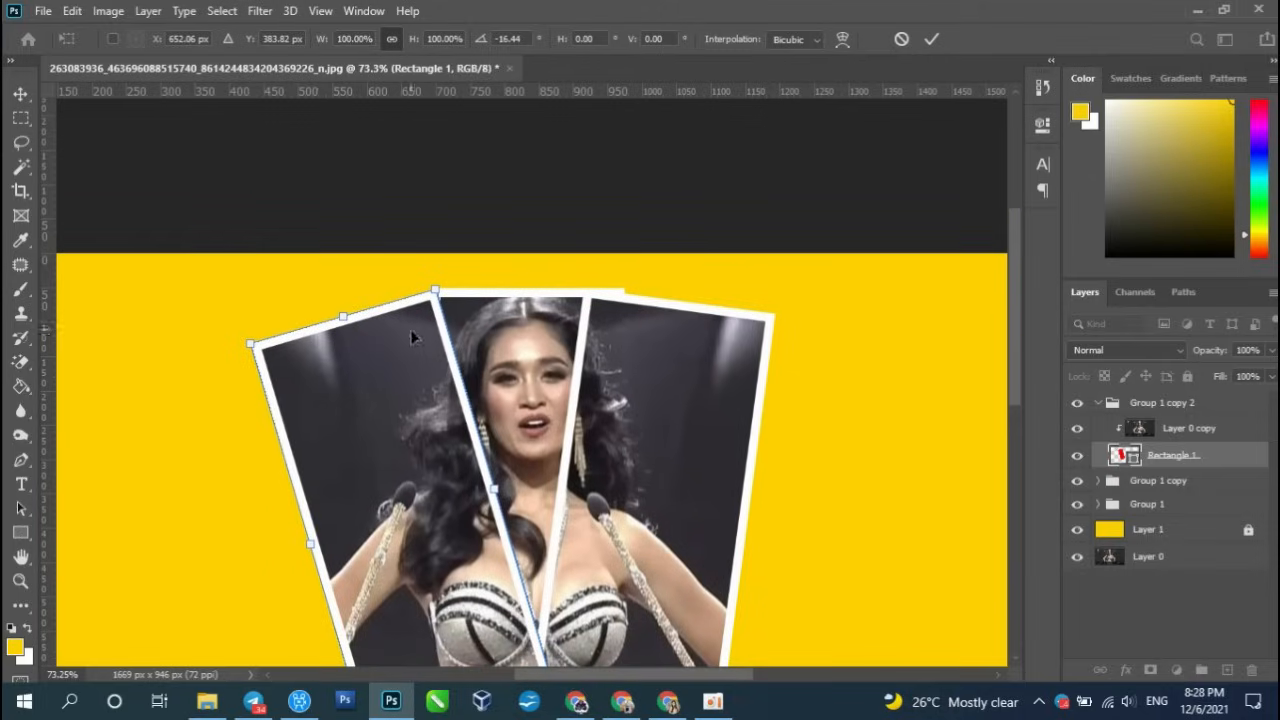
pyautogui.scroll(4, 434, 286)
pyautogui.scroll(-5, 445, 299)
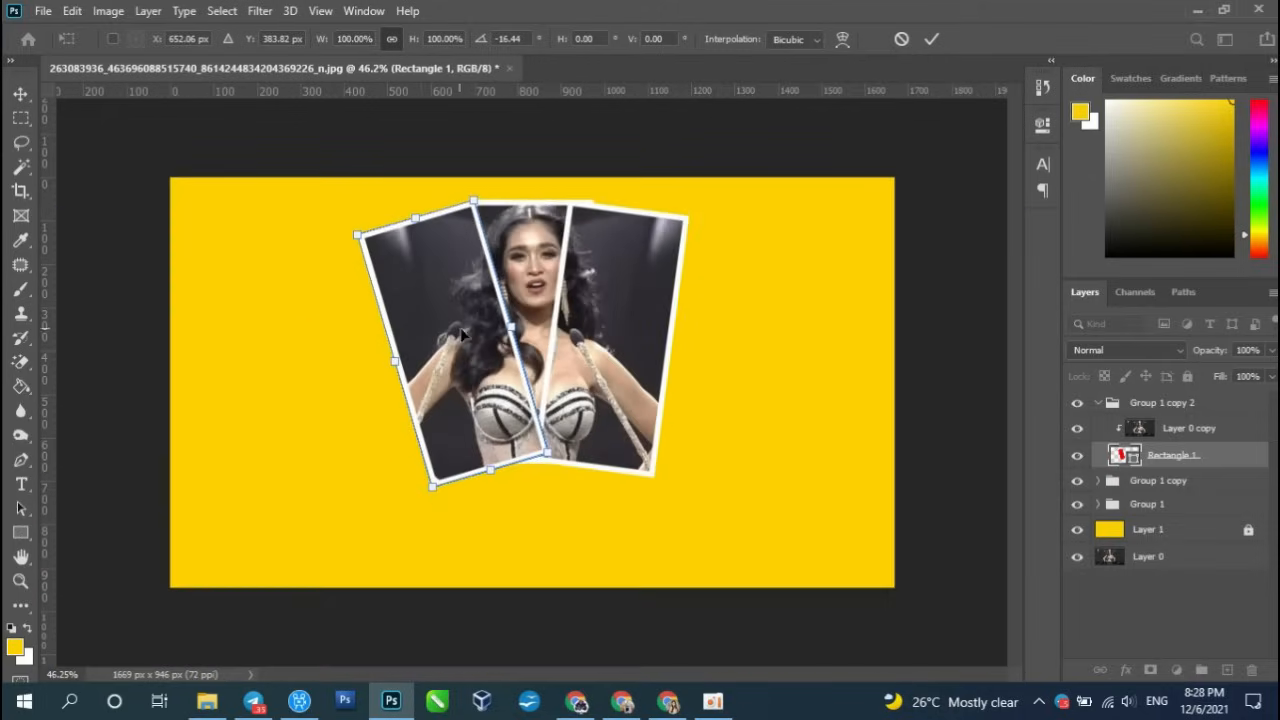
pyautogui.moveTo(424, 515); pyautogui.dragTo(440, 497)
pyautogui.moveTo(322, 205); pyautogui.dragTo(300, 212)
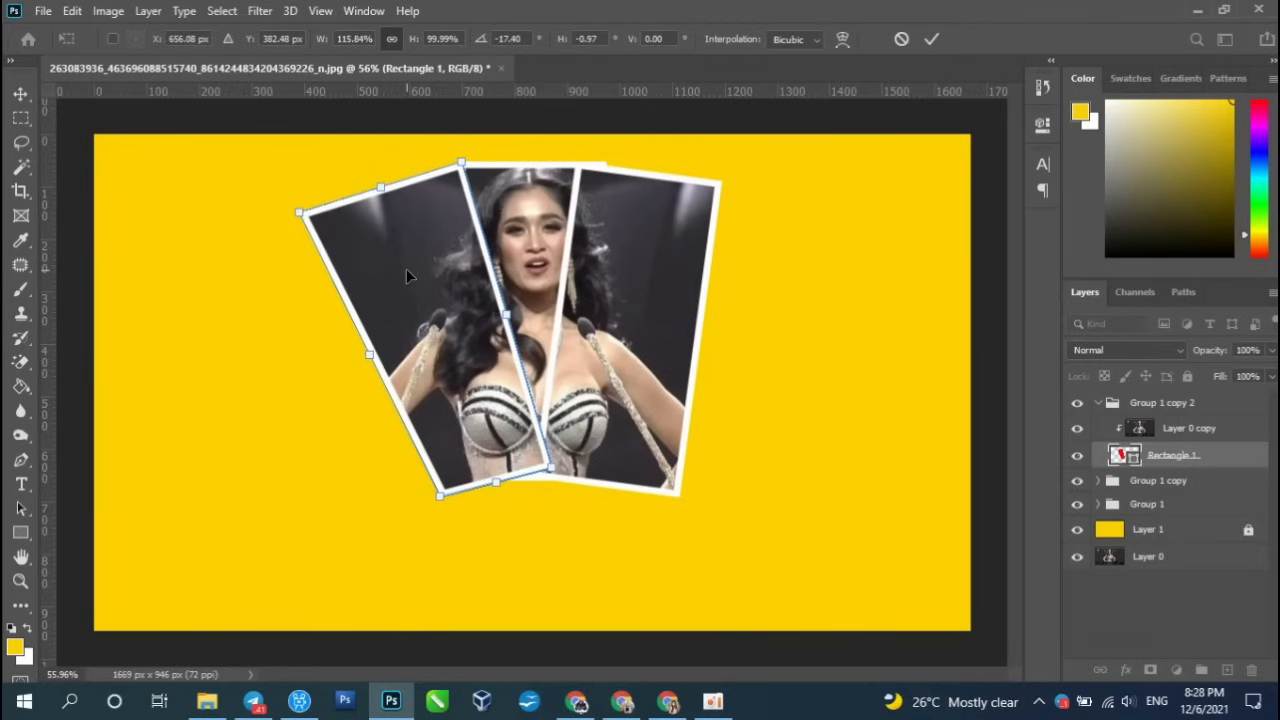
pyautogui.press('Return')
# - Distort Rectangle 1 in Group 1 copy, pulling its lower outer corner inward and its upper outer corner outward
pyautogui.click(670, 318)
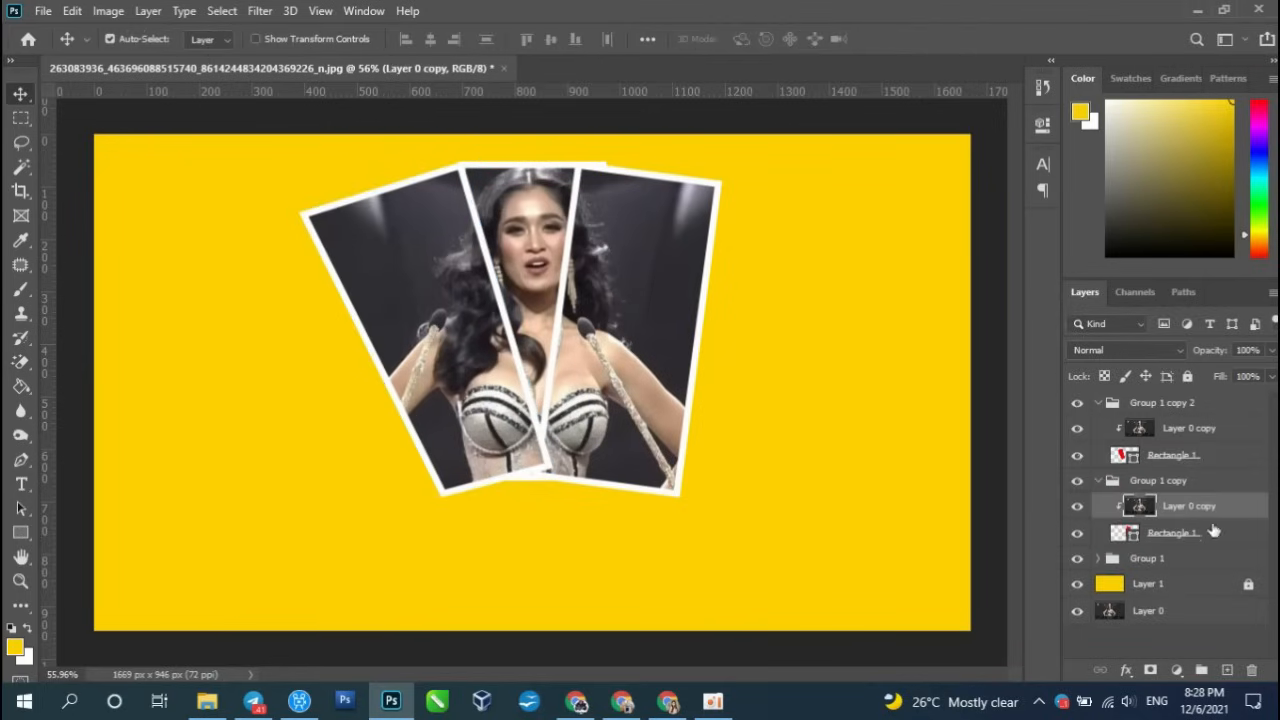
pyautogui.click(1238, 539)
pyautogui.hotkey('ctrl', 't')
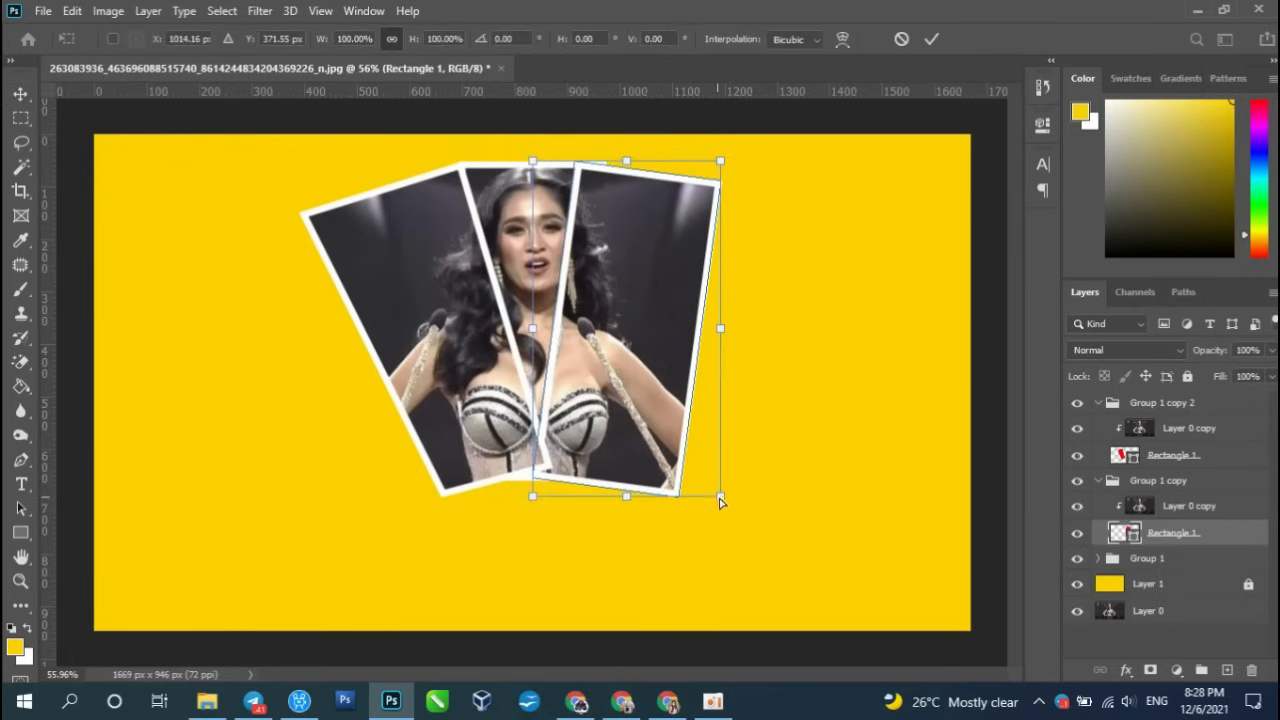
pyautogui.moveTo(720, 496); pyautogui.dragTo(689, 490)
pyautogui.moveTo(720, 160); pyautogui.dragTo(746, 161)
pyautogui.press('Return')
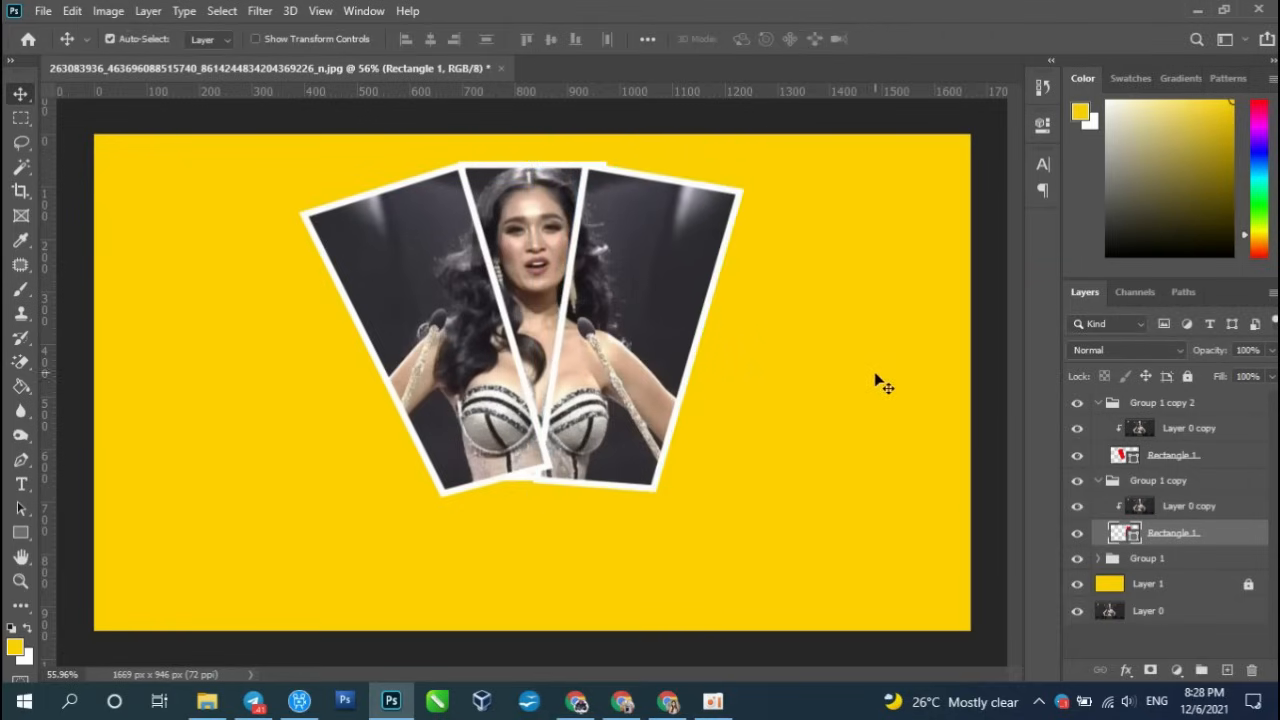
# - Collapse Group 1 copy 2 and Group 1 copy in the layer stack
pyautogui.click(877, 380)
pyautogui.scroll(-2, 855, 375)
pyautogui.scroll(1, 855, 375)
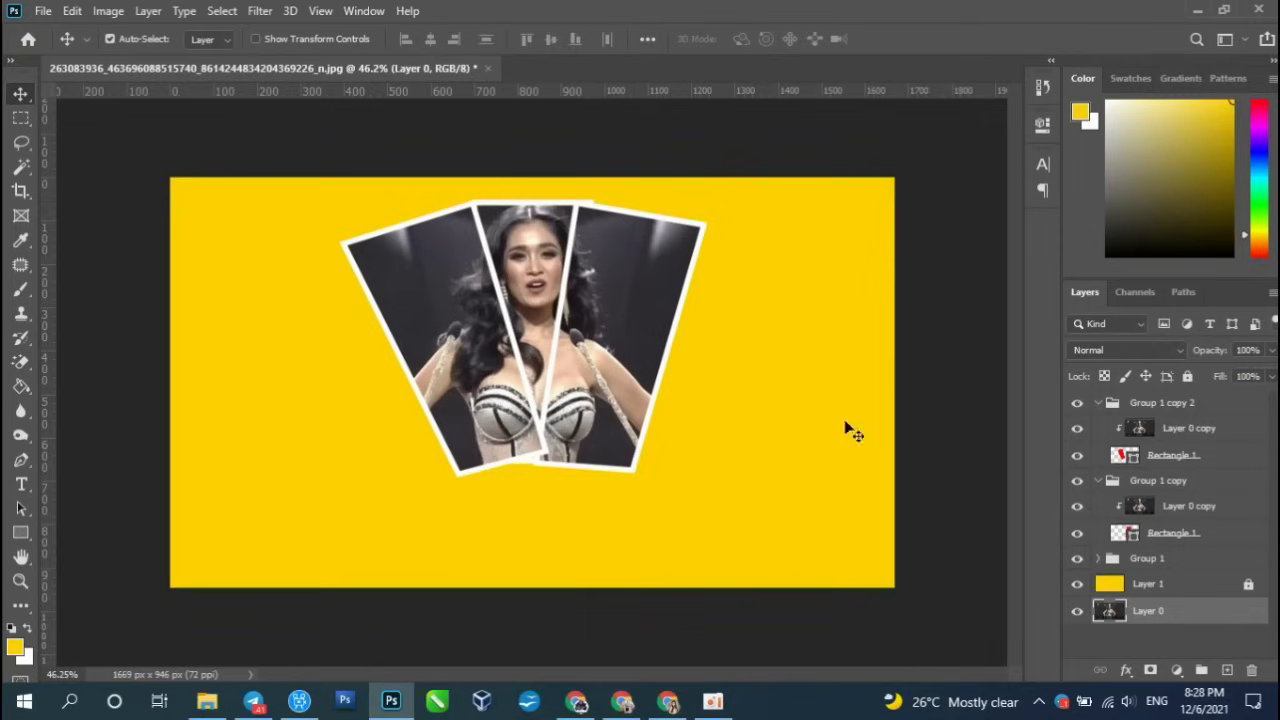
pyautogui.click(1098, 402)
pyautogui.click(1098, 428)
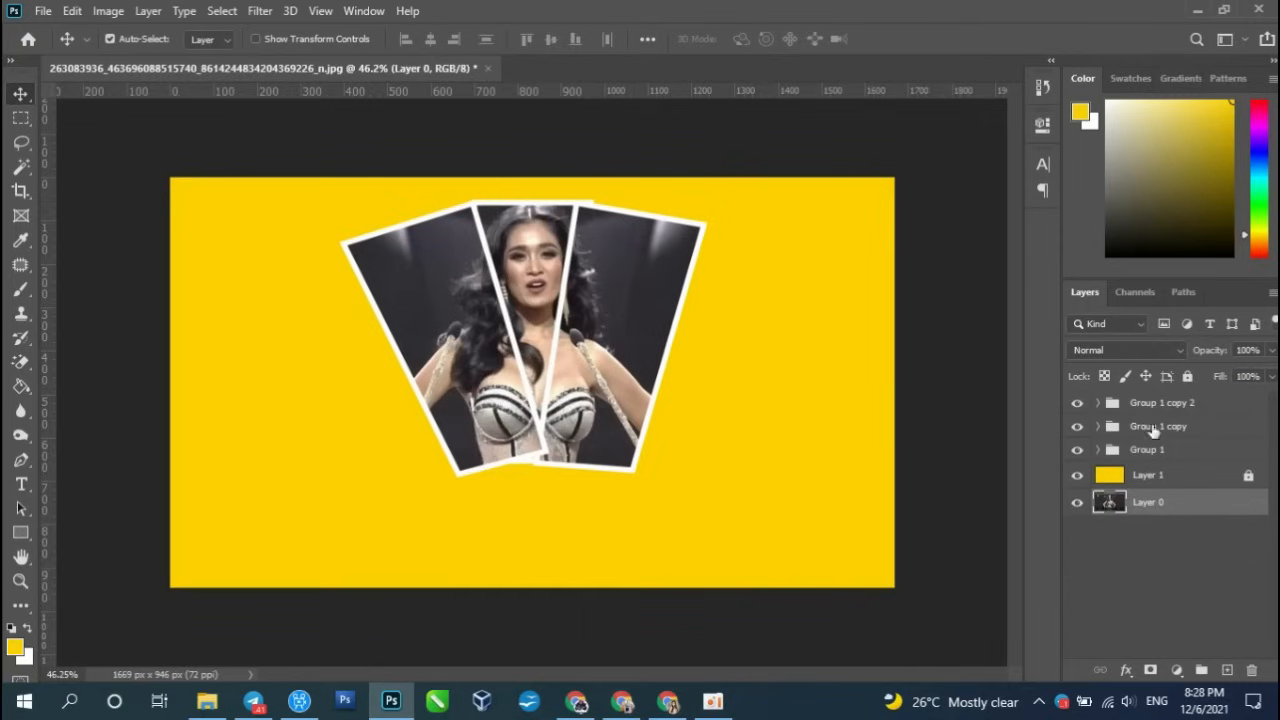
# - Select the Rectangle 1 layers of all three groups, enlarge them together proportionally, and move them upward over the photo
pyautogui.click(1098, 403)
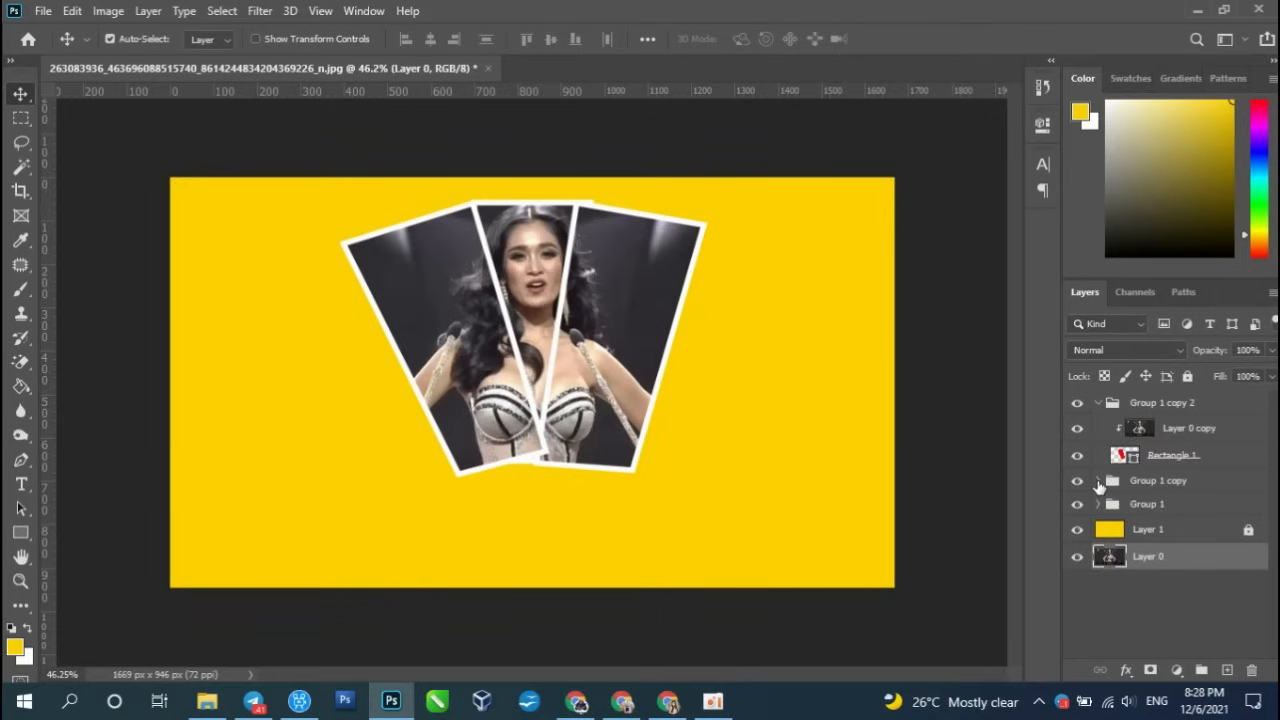
pyautogui.click(1098, 481)
pyautogui.click(1098, 559)
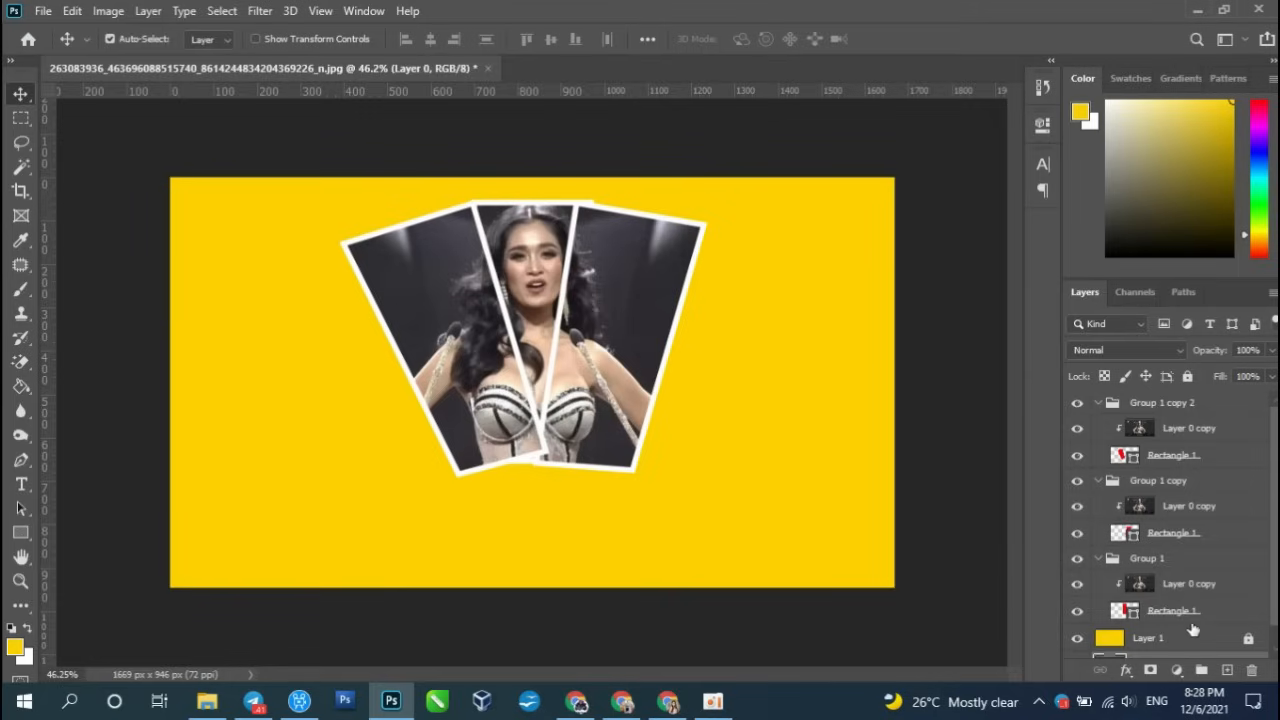
pyautogui.click(1220, 612)
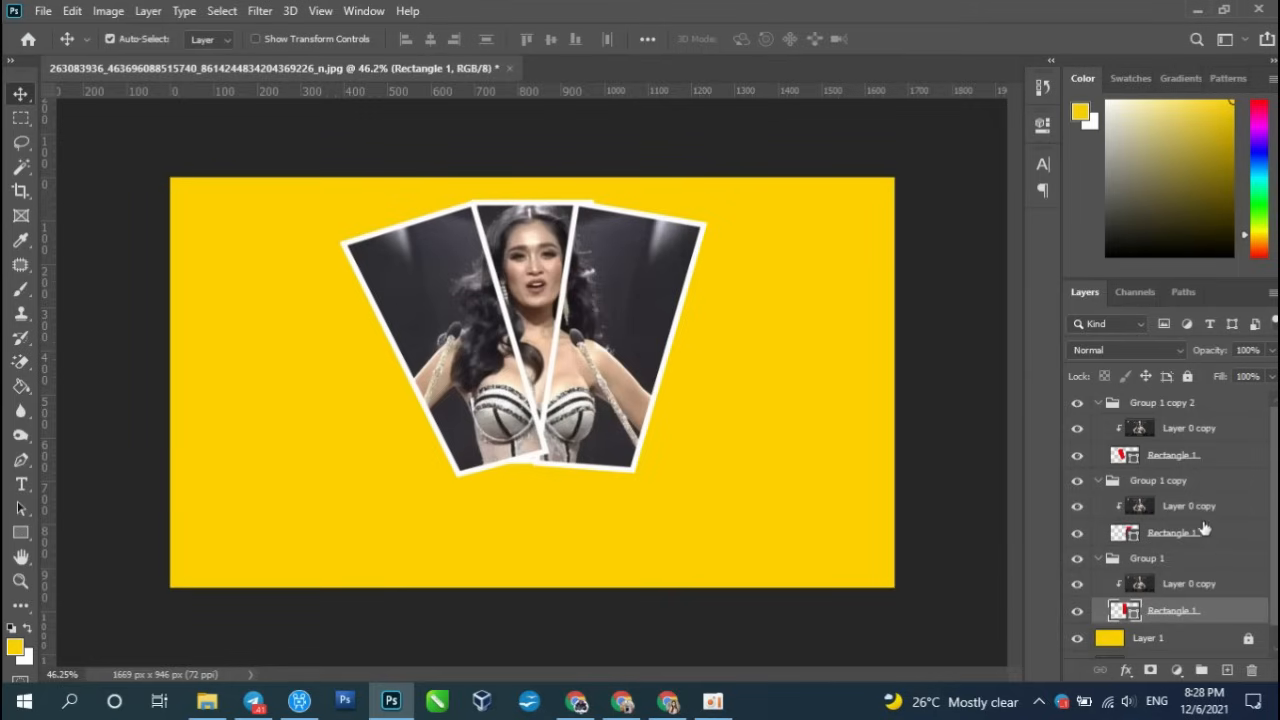
pyautogui.keyDown('ctrl'); pyautogui.click(1205, 532); pyautogui.keyUp('ctrl')
pyautogui.keyDown('ctrl'); pyautogui.click(1219, 455); pyautogui.keyUp('ctrl')
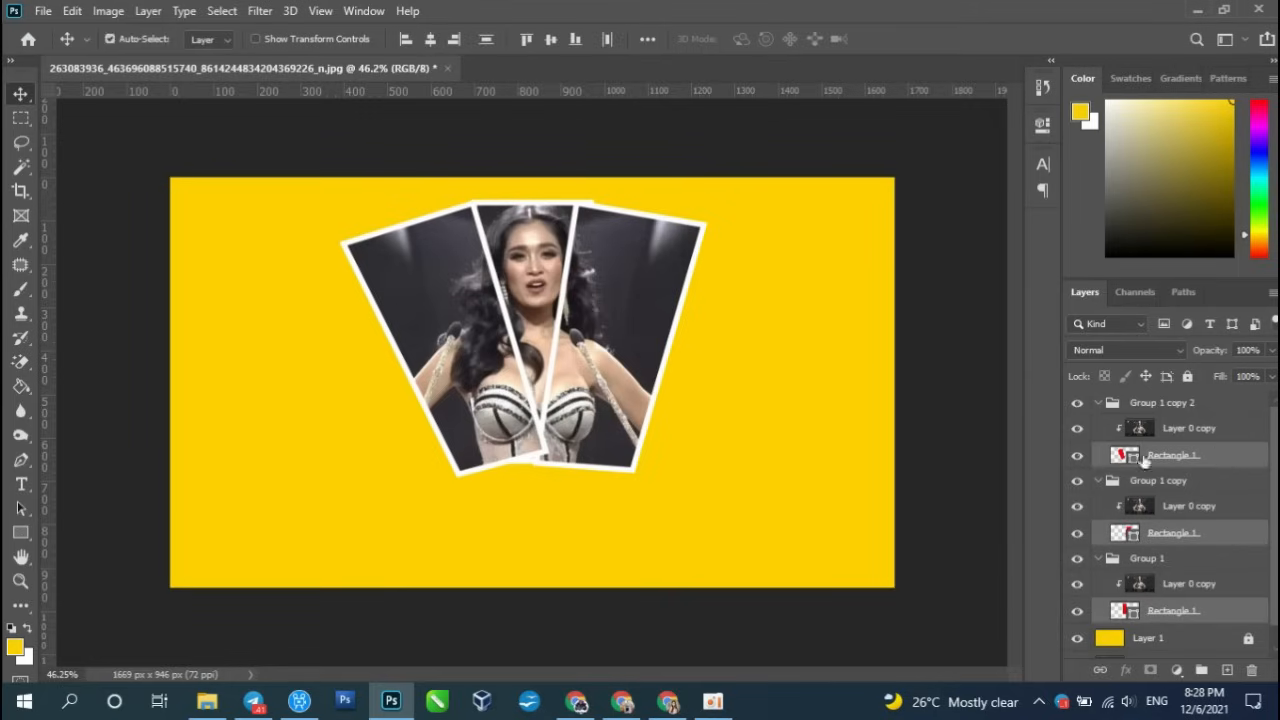
pyautogui.hotkey('ctrl', 't')
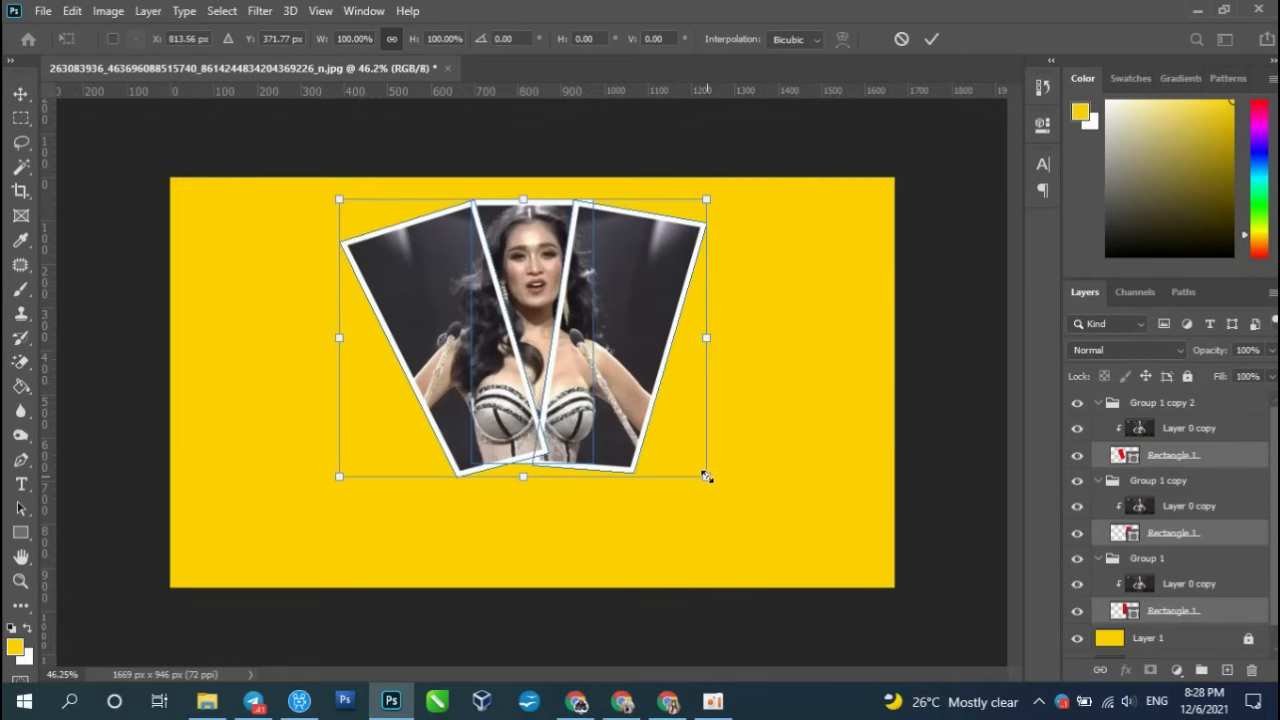
pyautogui.moveTo(706, 476); pyautogui.dragTo(760, 518)
pyautogui.moveTo(618, 476); pyautogui.dragTo(580, 449)
pyautogui.press('Return')
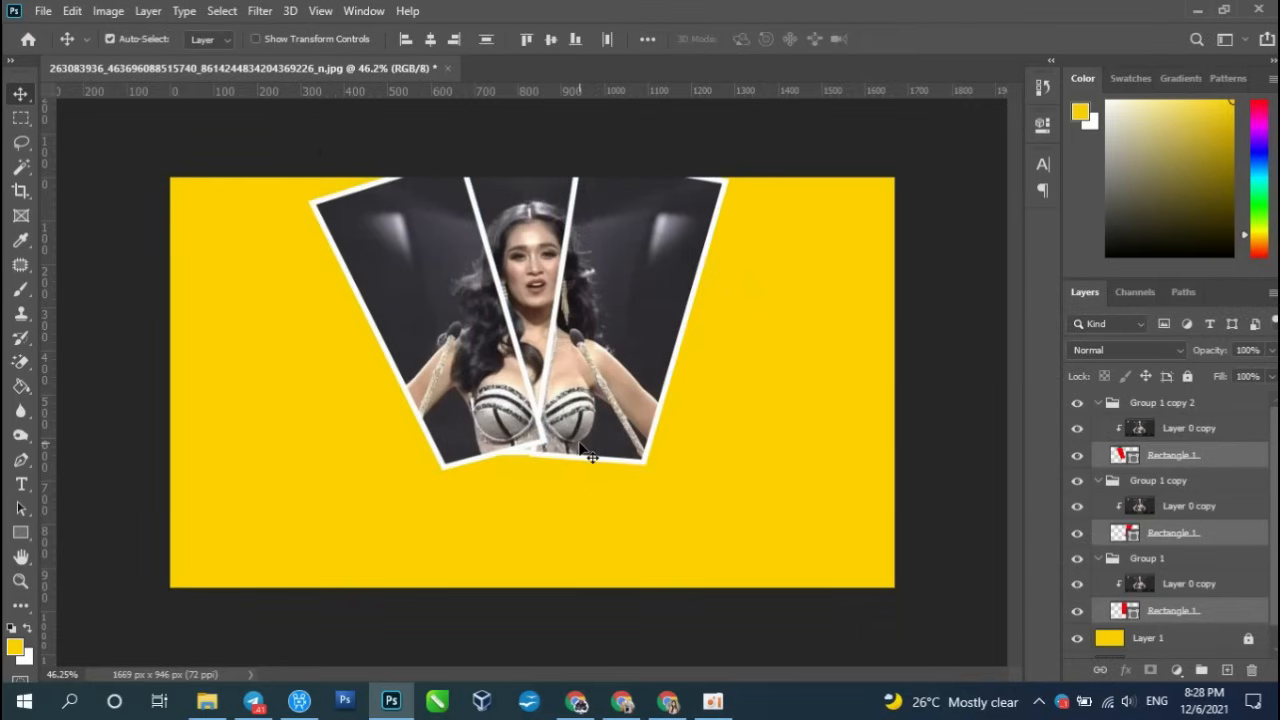
# - Try to move all three frames downward together with their clipped Layer 0 copy photos using Free Transform
pyautogui.keyDown('ctrl'); pyautogui.click(1233, 583); pyautogui.keyUp('ctrl')
pyautogui.keyDown('ctrl'); pyautogui.click(1231, 512); pyautogui.keyUp('ctrl')
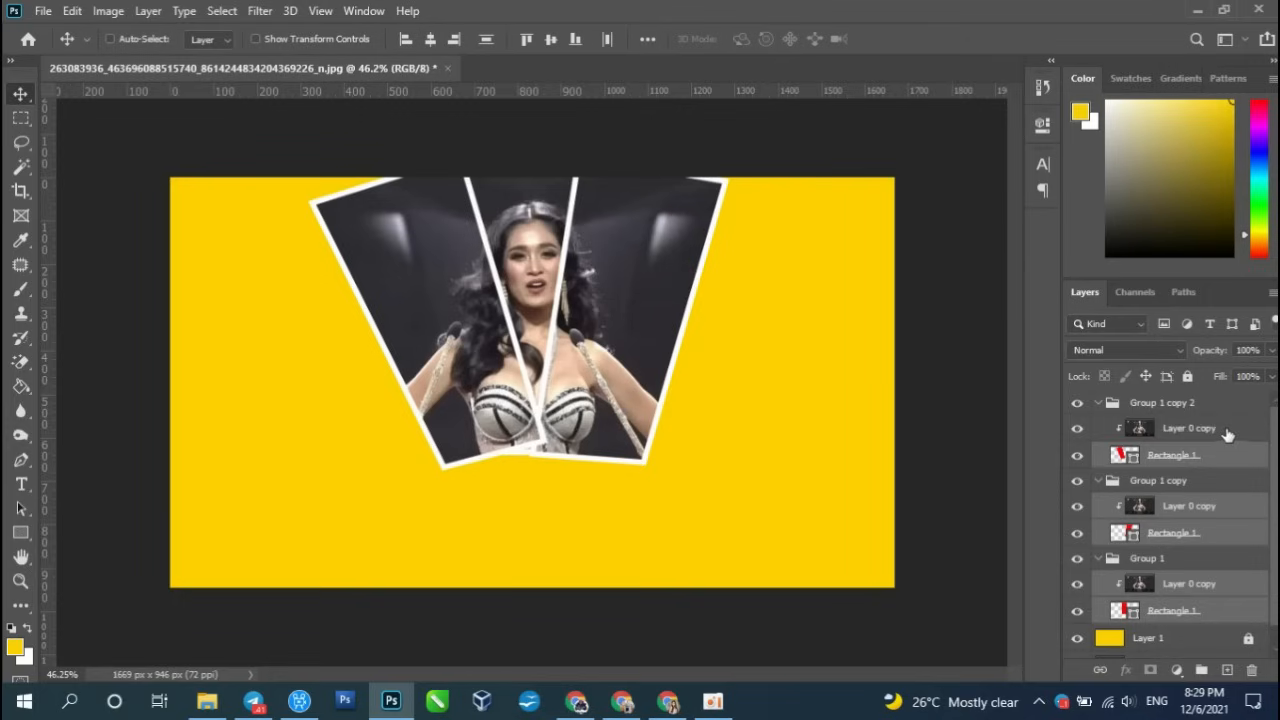
pyautogui.keyDown('ctrl'); pyautogui.click(1228, 433); pyautogui.keyUp('ctrl')
pyautogui.hotkey('ctrl', 't')
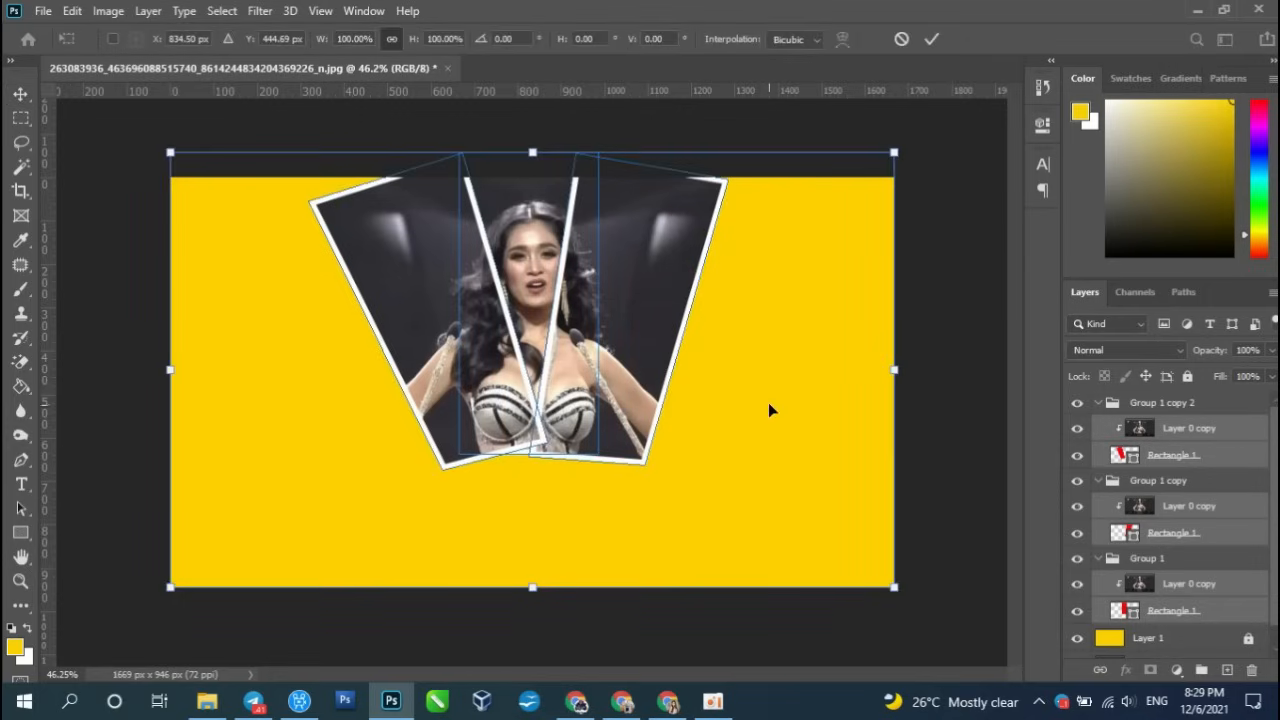
pyautogui.moveTo(769, 404); pyautogui.dragTo(766, 449)
pyautogui.hotkey('ctrl', 'z')
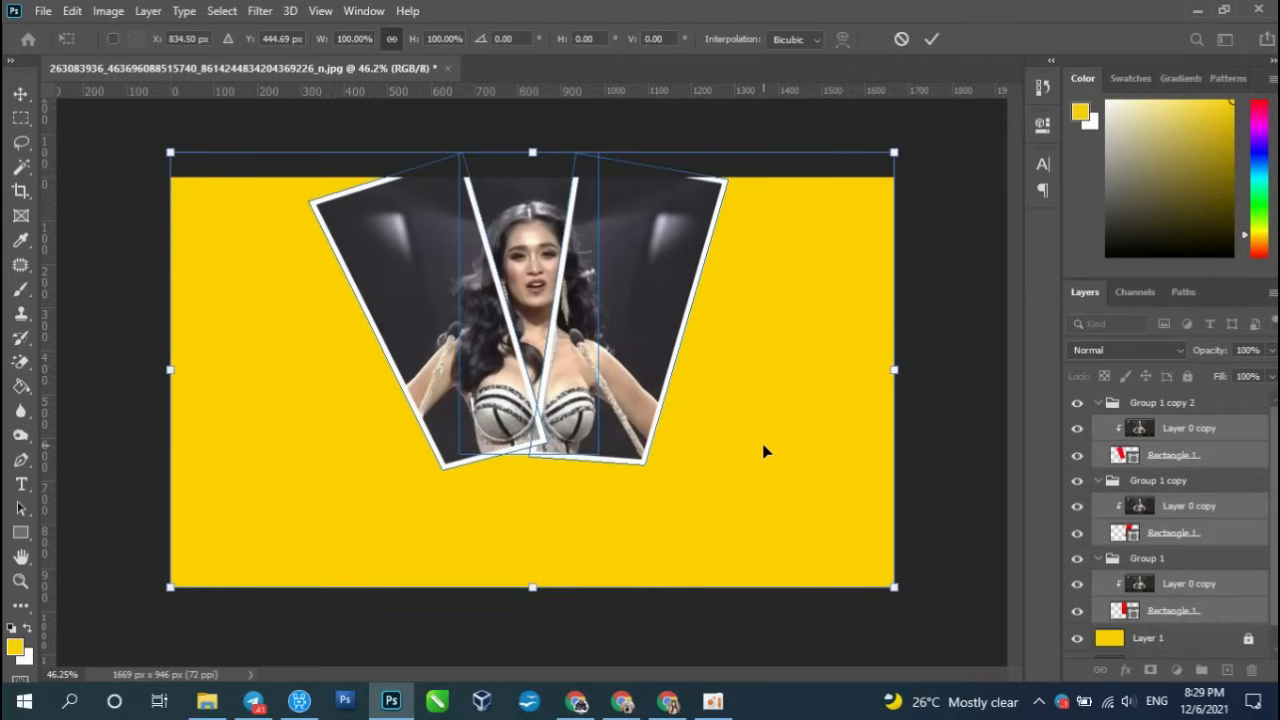
pyautogui.press('Return')
# - Undo the shared enlargement and upward move of the three frames, keeping the distorted shapes of both outer frames
pyautogui.hotkey('ctrl', 'z')
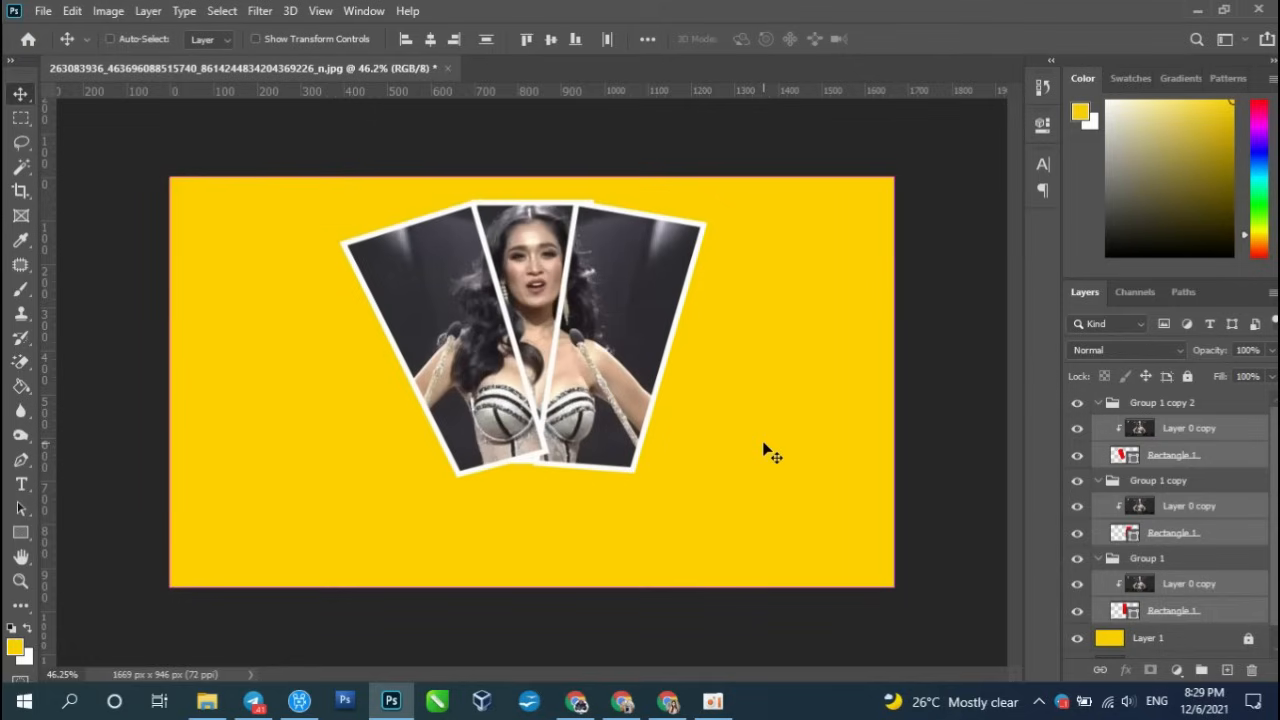
pyautogui.press('ctrl')
pyautogui.hotkey('ctrl', 'z')
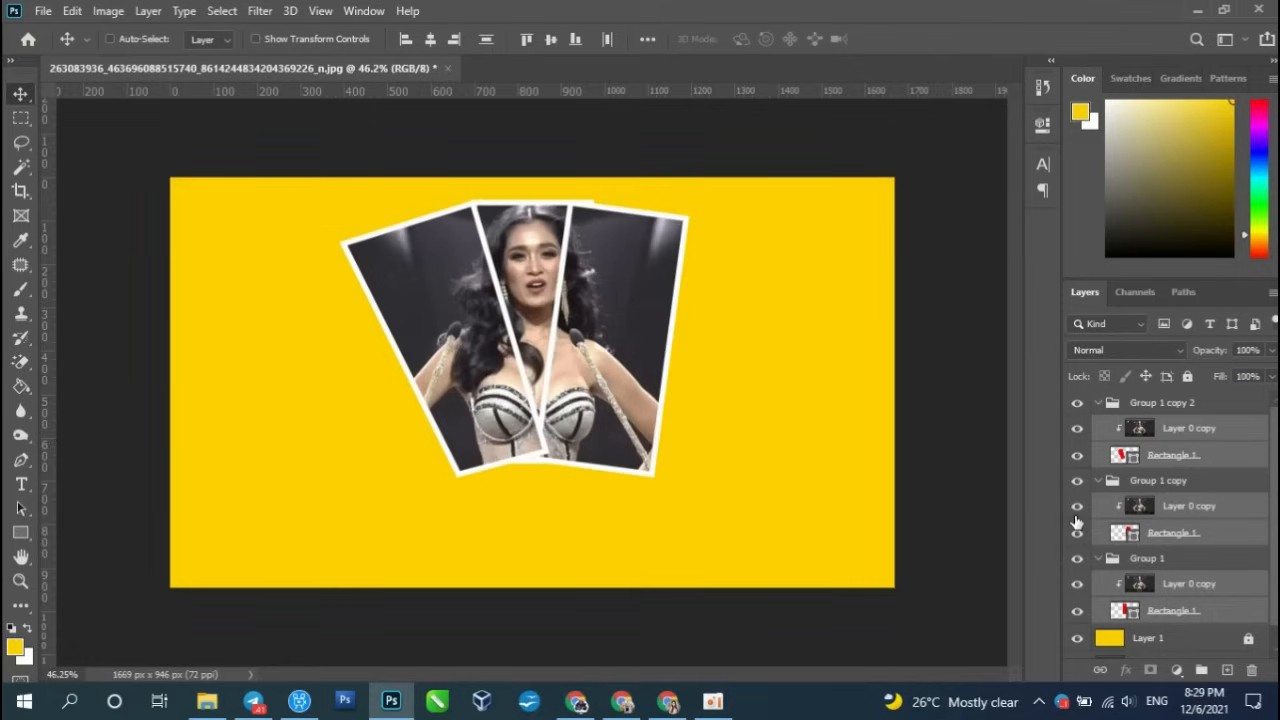
pyautogui.click(1077, 520)
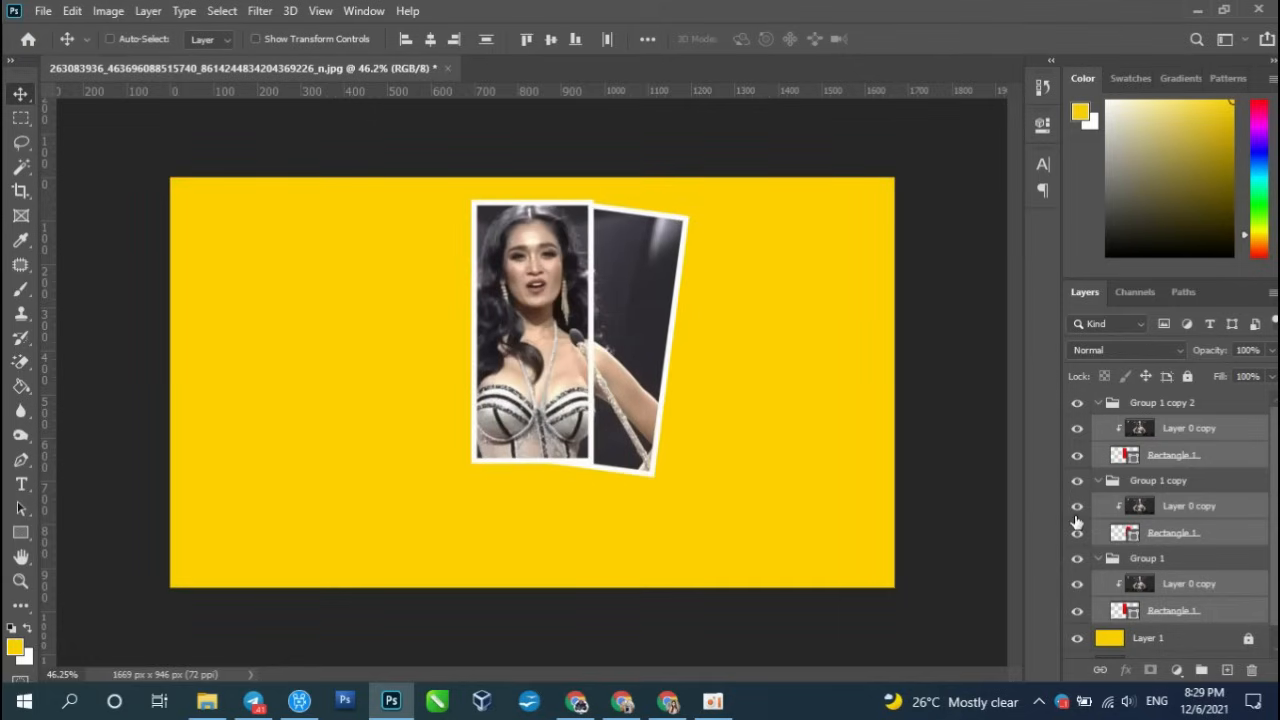
pyautogui.click(1077, 520)
pyautogui.hotkey('ctrl', 'shift', 'z')
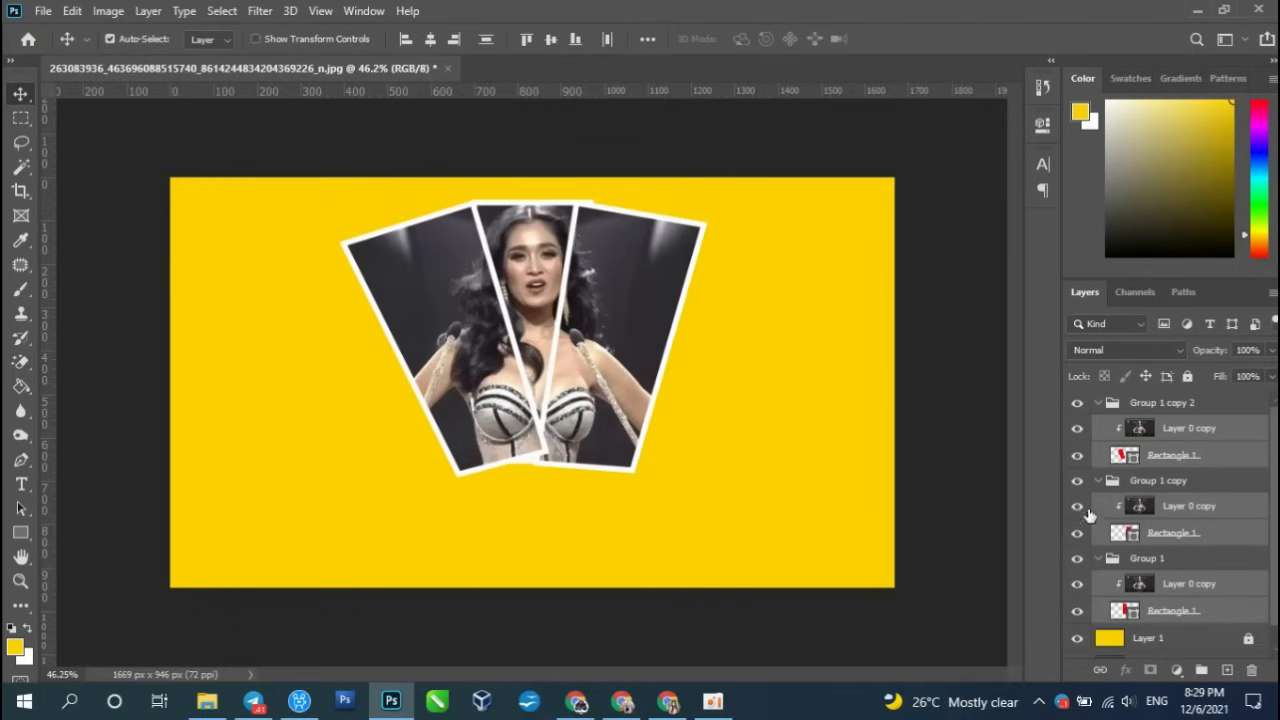
# - Crop the canvas closer around the fanned frames, trimming both sides equally and the lower edge, to about 1319 x 791 px
pyautogui.keyDown('ctrl'); pyautogui.click(828, 453); pyautogui.keyUp('ctrl')
pyautogui.scroll(-3, 828, 453)
pyautogui.scroll(2, 772, 447)
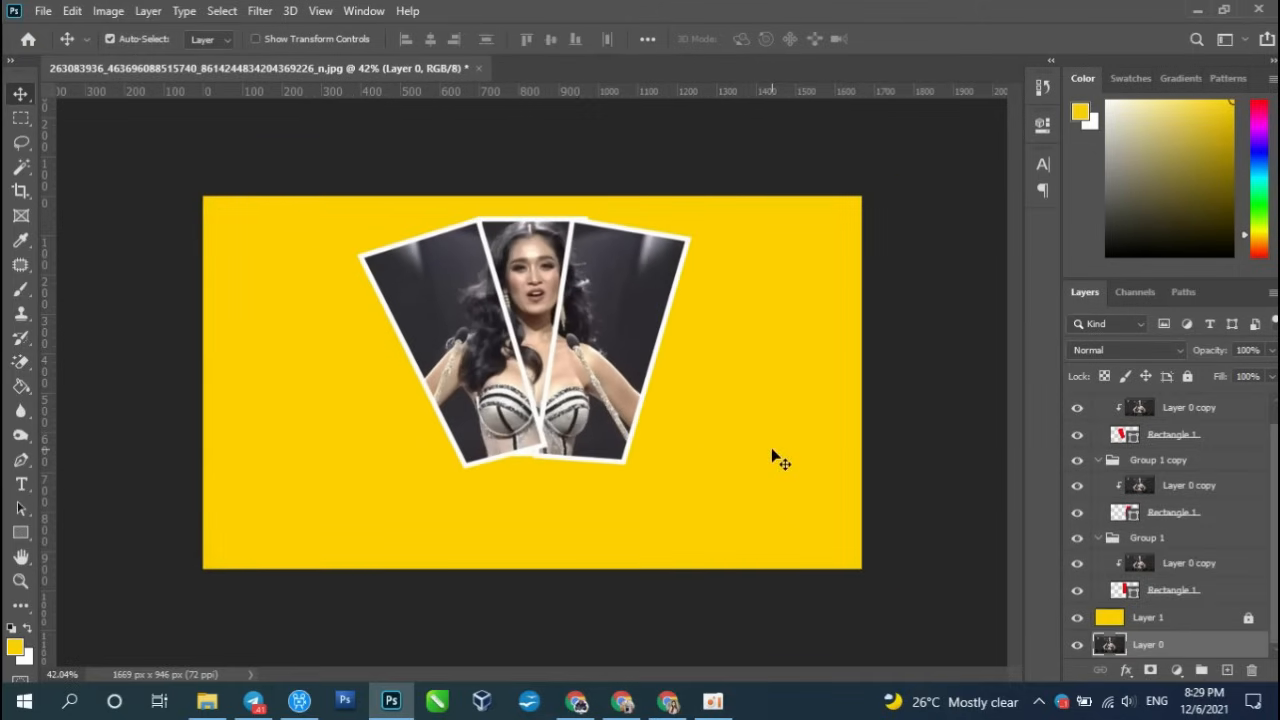
pyautogui.scroll(1, 760, 435)
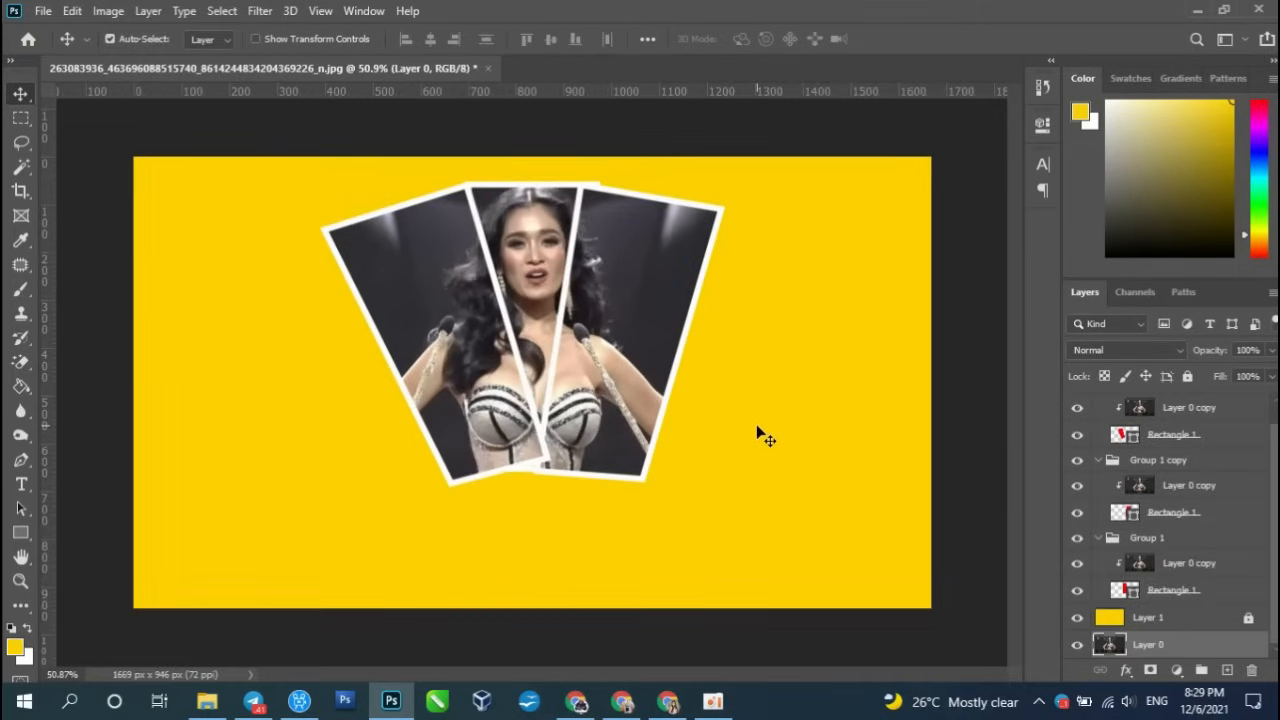
pyautogui.scroll(-1, 756, 424)
pyautogui.press('c')
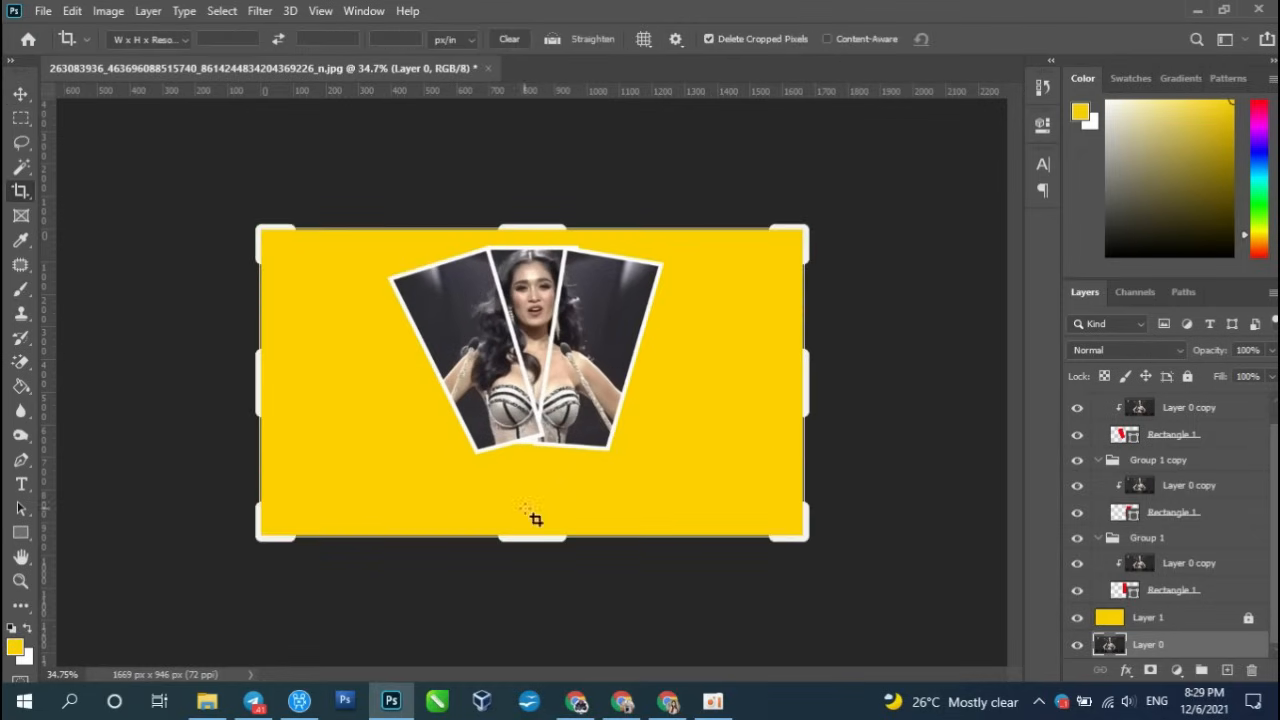
pyautogui.moveTo(540, 550); pyautogui.dragTo(551, 515)
pyautogui.moveTo(806, 369); pyautogui.dragTo(748, 380)
pyautogui.press('Return')
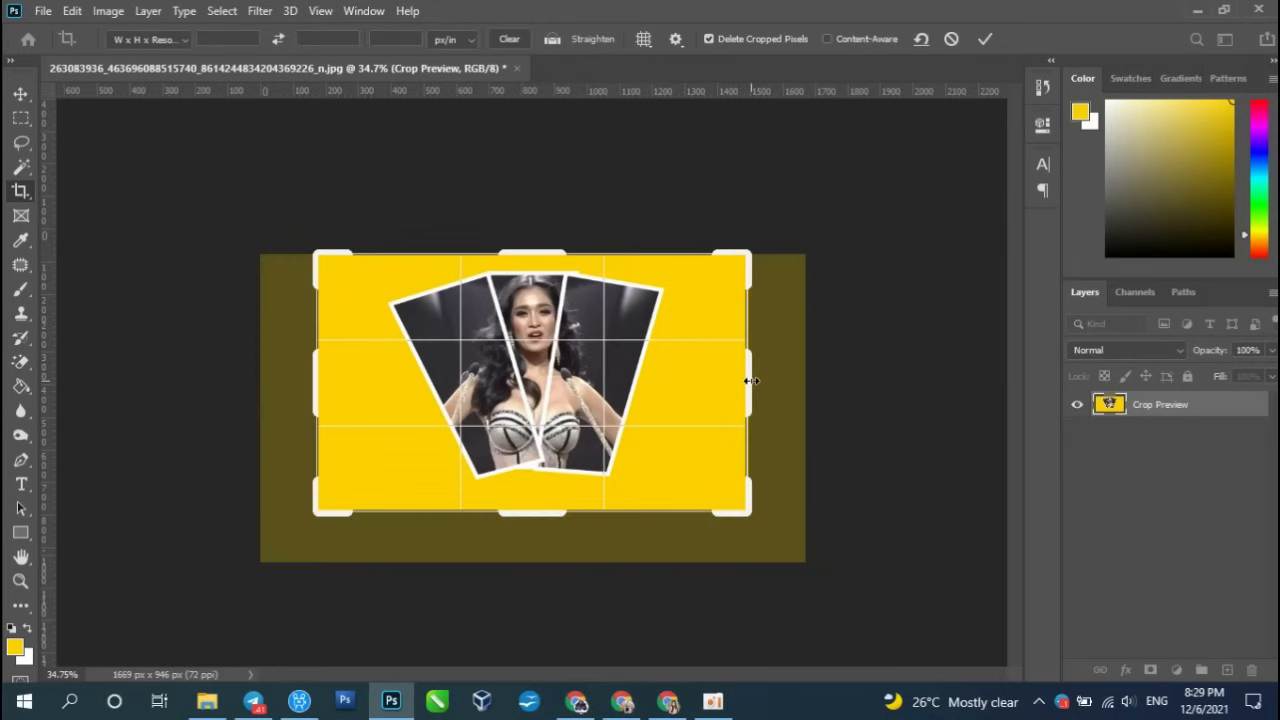
# - Select the Layer 0 copy photo in Group 1 copy with the Move tool
pyautogui.press('v')
pyautogui.hotkey('ctrl', '0')
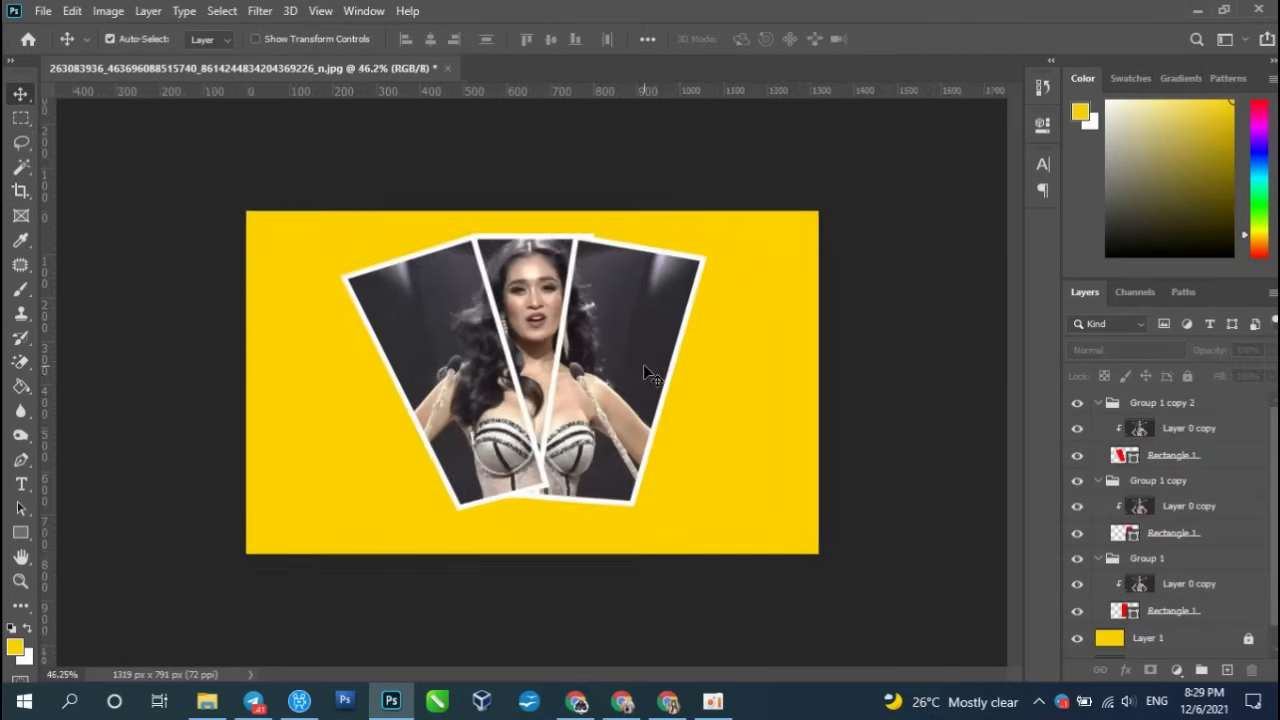
pyautogui.click(644, 369)
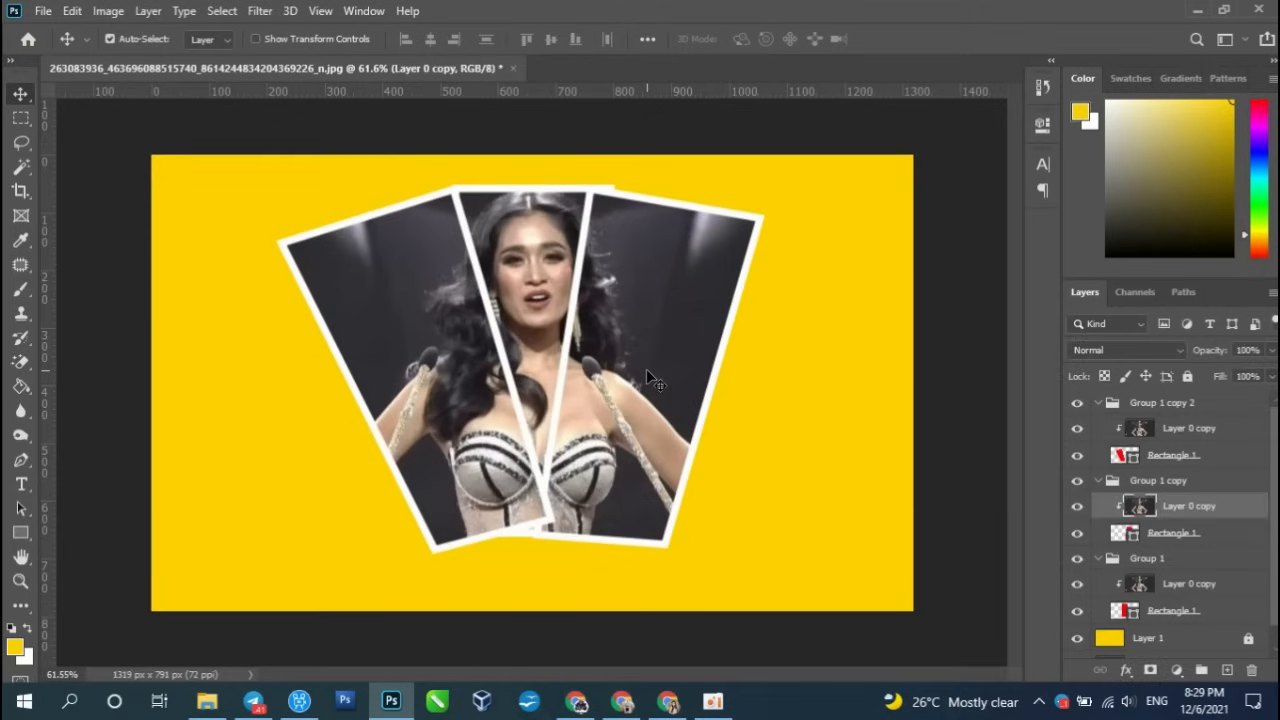